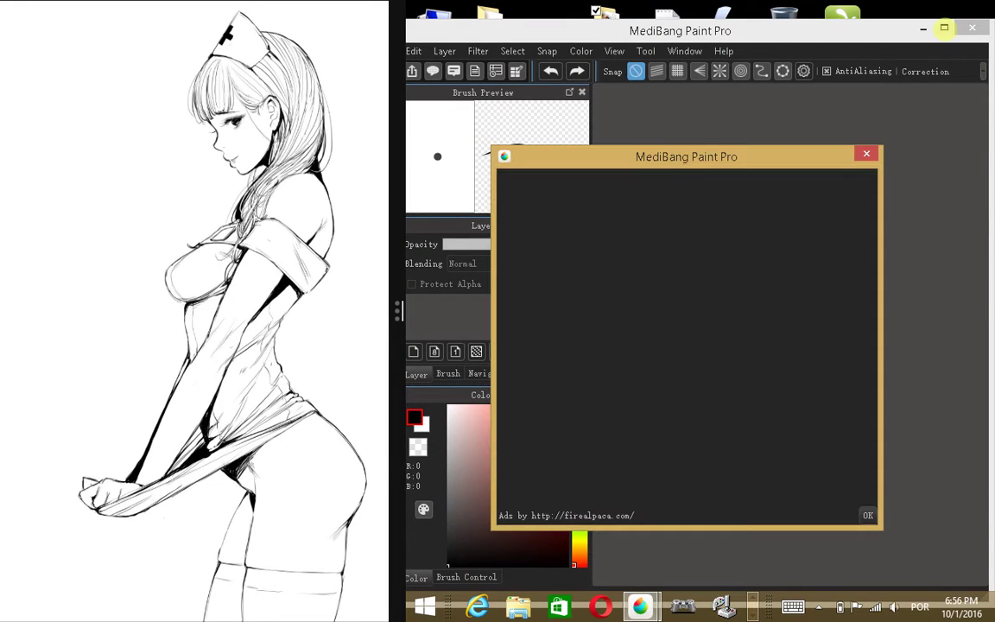
# Step: Dismiss the startup ad and the cloud service window, and maximize the program window within its half of the screen
pyautogui.click(867, 153)
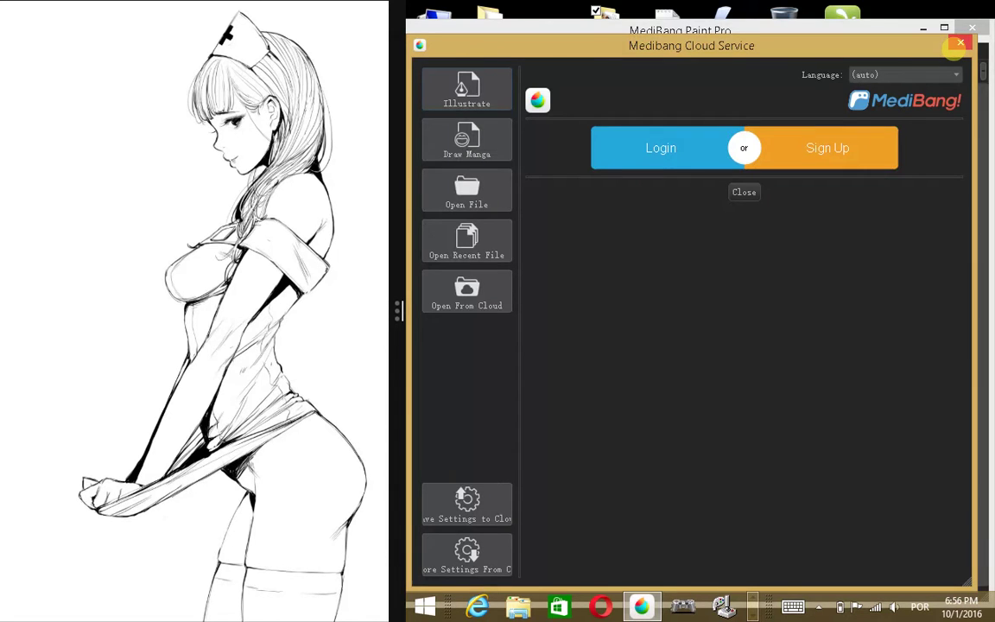
pyautogui.click(958, 44)
pyautogui.click(414, 52)
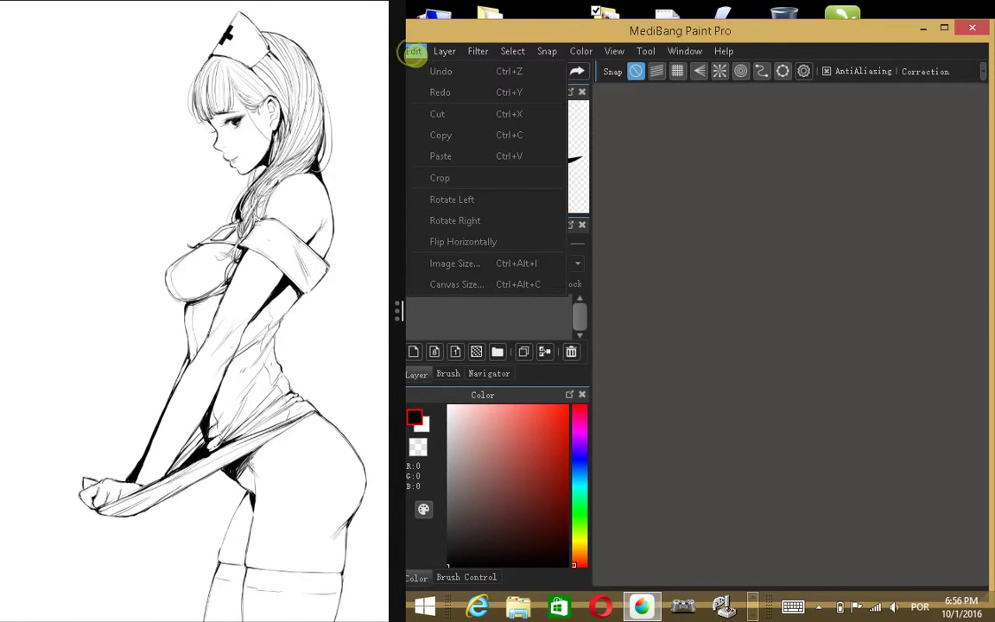
pyautogui.click(414, 54)
pyautogui.moveTo(487, 35); pyautogui.dragTo(595, 34)
pyautogui.doubleClick(607, 33)
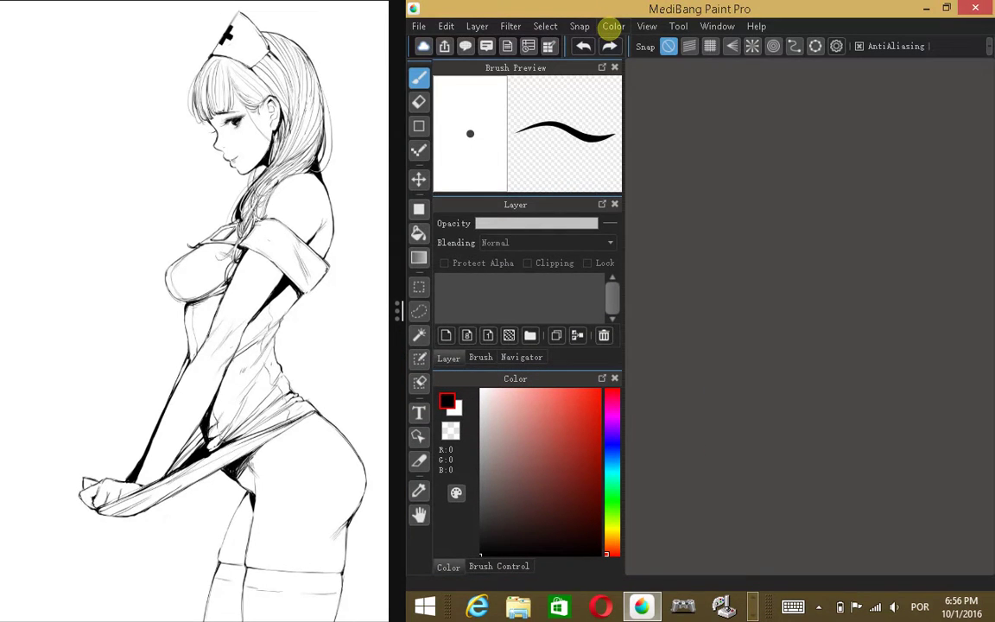
# Step: Create a new portrait image 21.0 cm wide and 29.7 cm high at 350 dpi with a transparent background
pyautogui.click(418, 26)
pyautogui.click(506, 42)
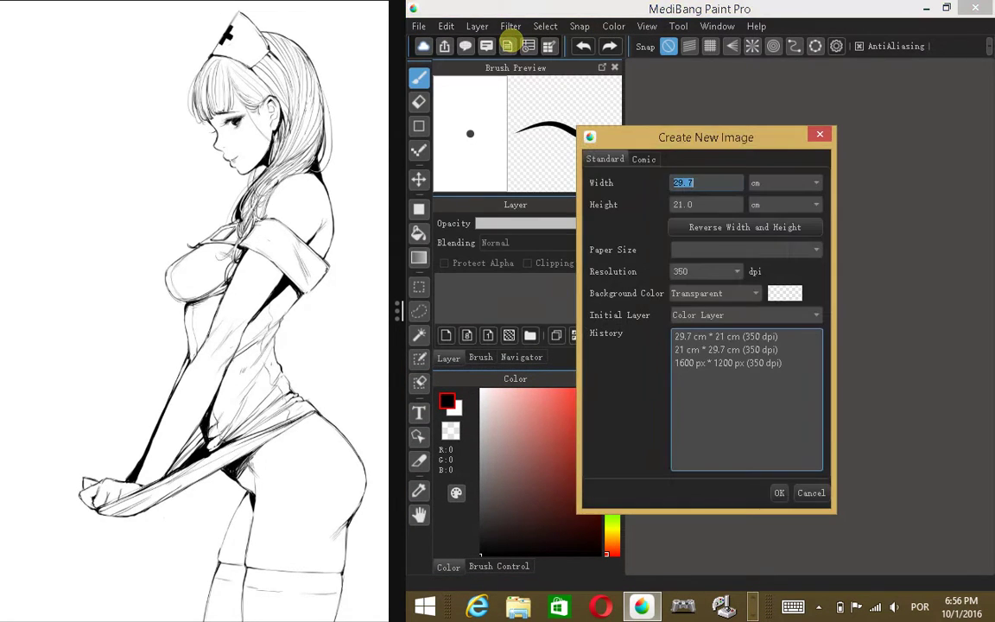
pyautogui.click(766, 226)
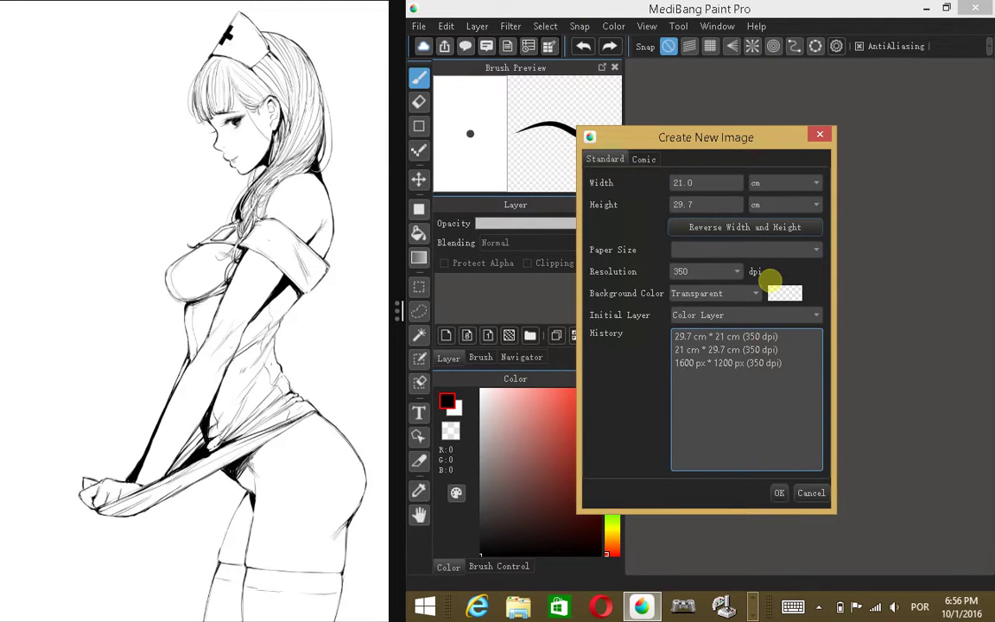
pyautogui.click(778, 492)
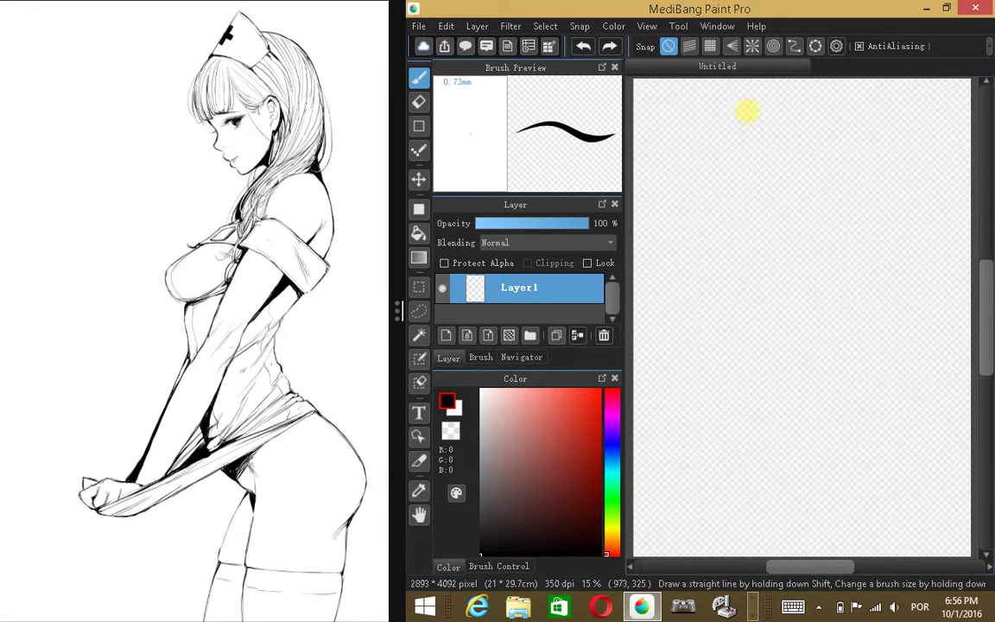
# Step: Sketch the reference figure's head in profile near the canvas's upper edge, with face contour, jawline, eye, fringe and ear
pyautogui.moveTo(749, 100)
pyautogui.mouseDown()
pyautogui.moveTo(758, 160)
pyautogui.moveTo(778, 169)
pyautogui.mouseUp()
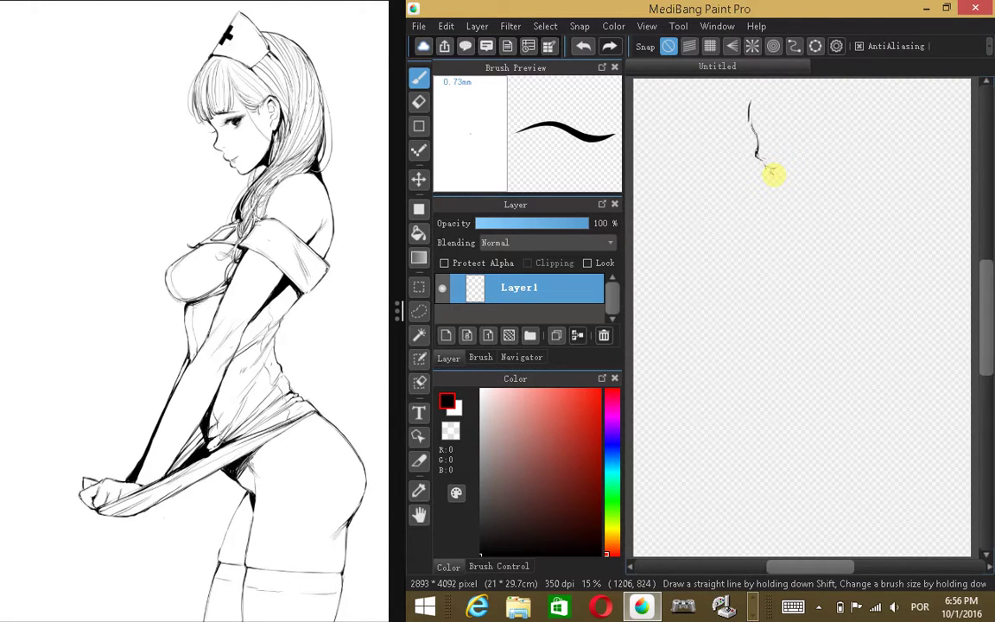
pyautogui.moveTo(773, 173)
pyautogui.mouseDown()
pyautogui.moveTo(789, 191)
pyautogui.moveTo(825, 153)
pyautogui.mouseUp()
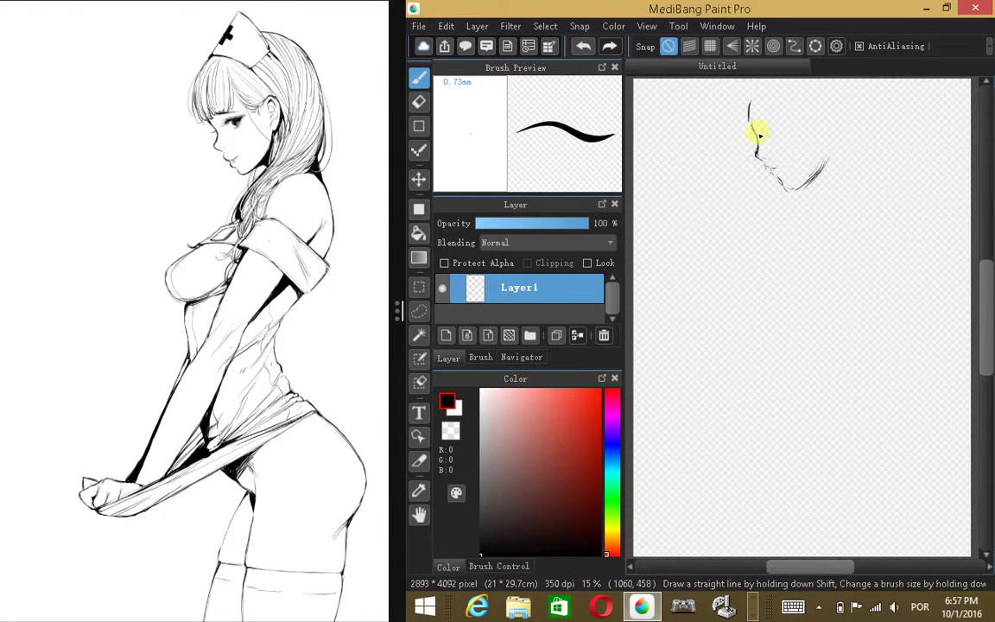
pyautogui.moveTo(768, 131); pyautogui.dragTo(780, 127)
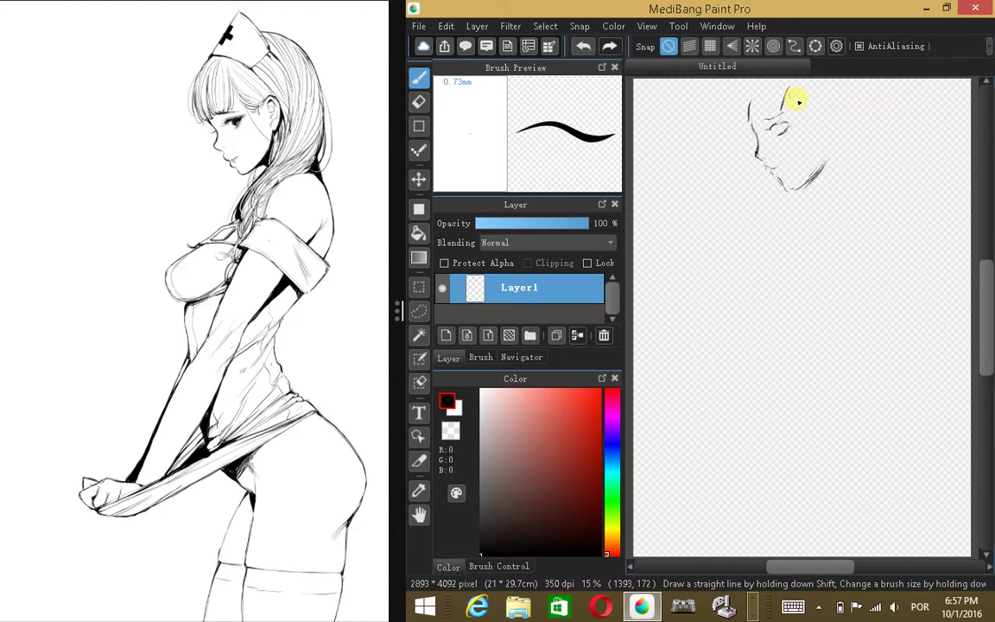
pyautogui.moveTo(794, 89); pyautogui.dragTo(819, 123)
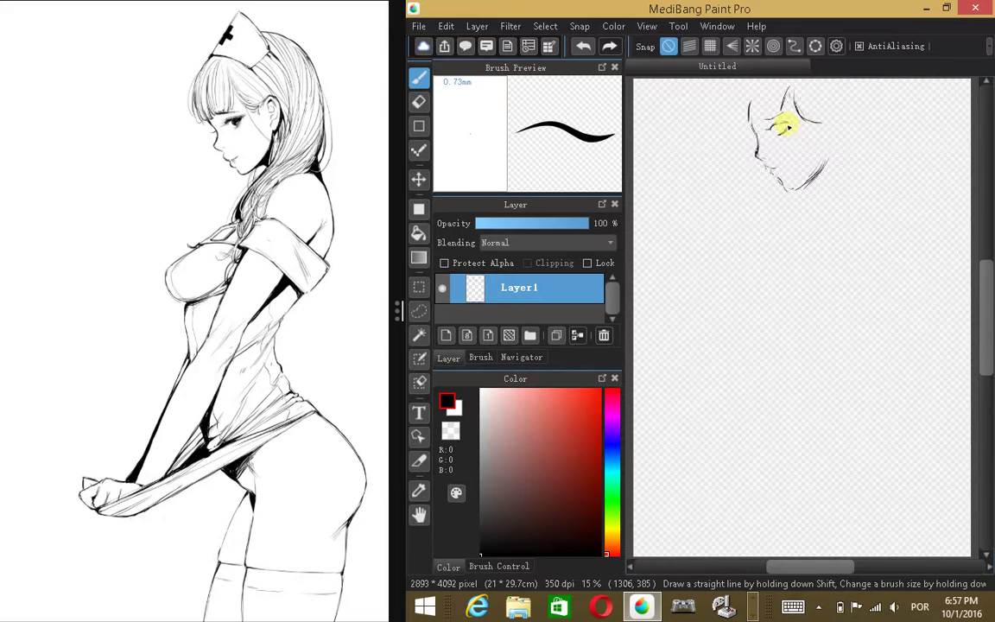
pyautogui.moveTo(835, 104)
pyautogui.mouseDown()
pyautogui.moveTo(844, 136)
pyautogui.moveTo(851, 116)
pyautogui.moveTo(841, 139)
pyautogui.moveTo(831, 109)
pyautogui.mouseUp()
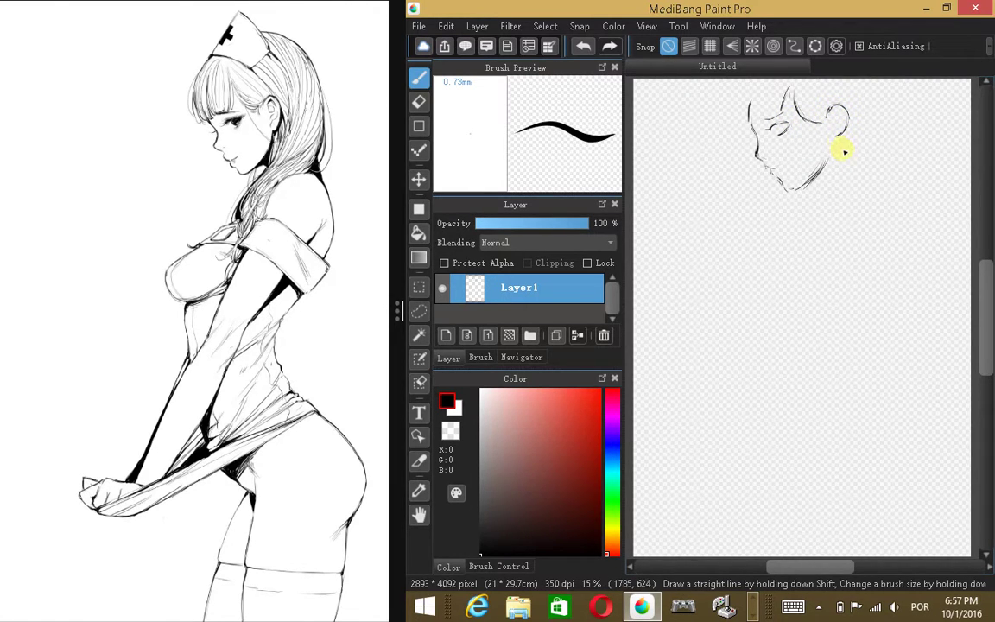
# Step: Reinforce the jaw, ear, nose and forehead contours with extra strokes, and add short neck lines below the head
pyautogui.moveTo(831, 141)
pyautogui.mouseDown()
pyautogui.moveTo(820, 175)
pyautogui.moveTo(800, 191)
pyautogui.mouseUp()
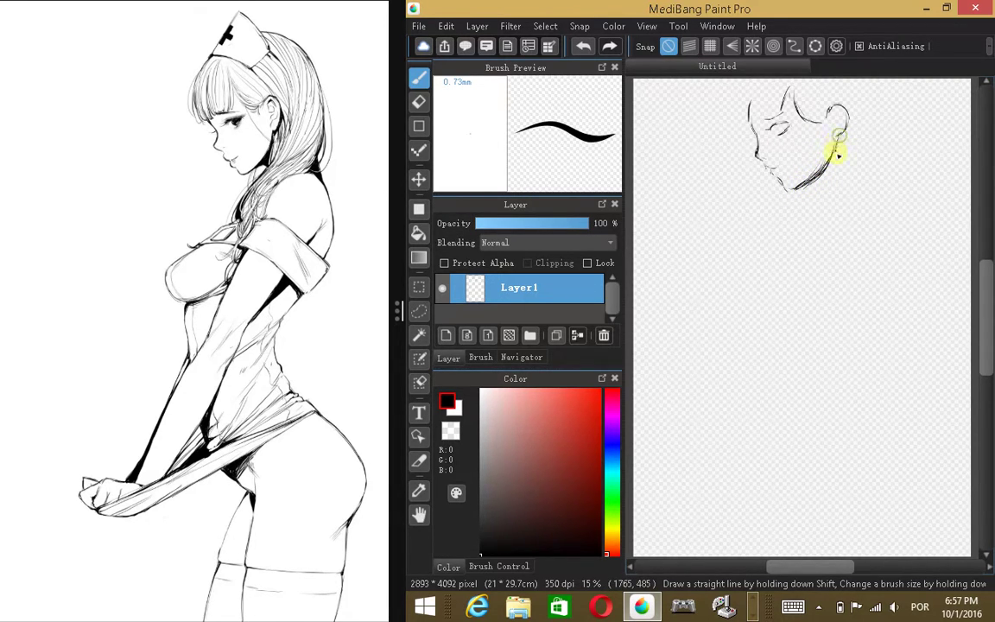
pyautogui.moveTo(850, 114)
pyautogui.mouseDown()
pyautogui.moveTo(843, 130)
pyautogui.moveTo(849, 110)
pyautogui.mouseUp()
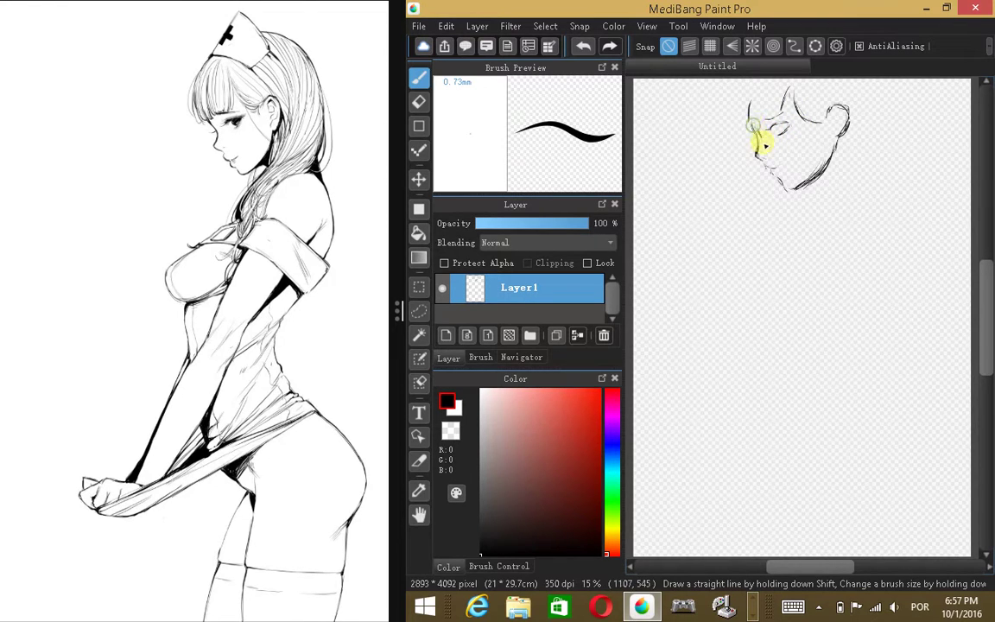
pyautogui.moveTo(760, 133); pyautogui.dragTo(759, 155)
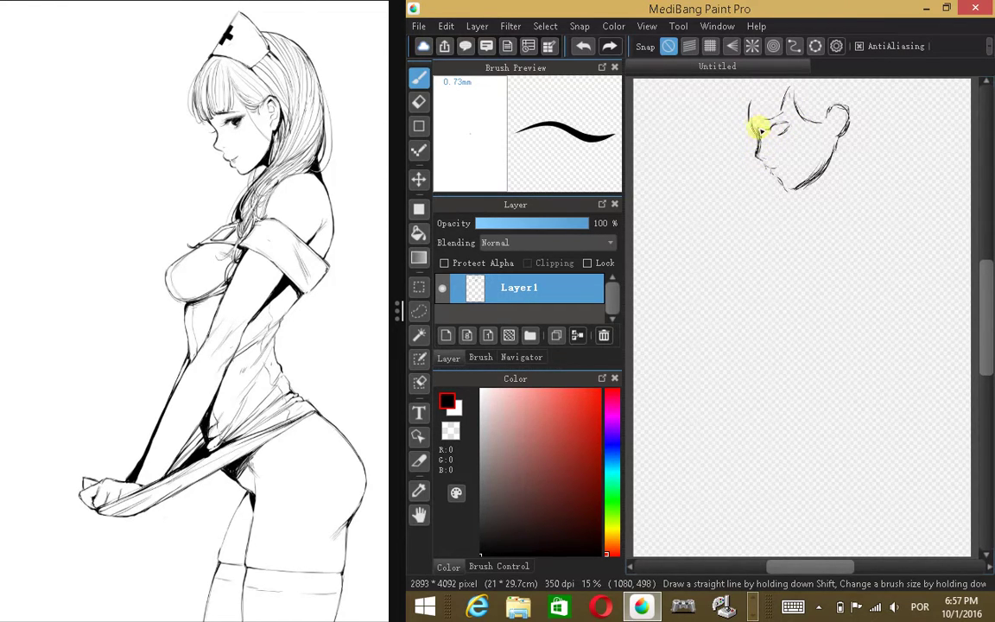
pyautogui.moveTo(749, 103); pyautogui.dragTo(750, 115)
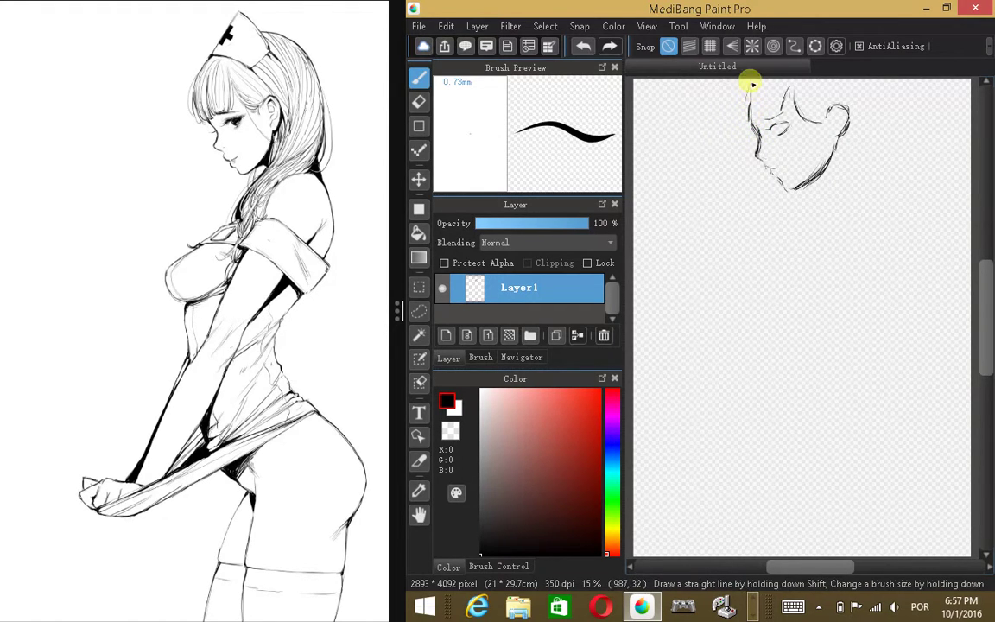
pyautogui.moveTo(746, 97); pyautogui.dragTo(750, 122)
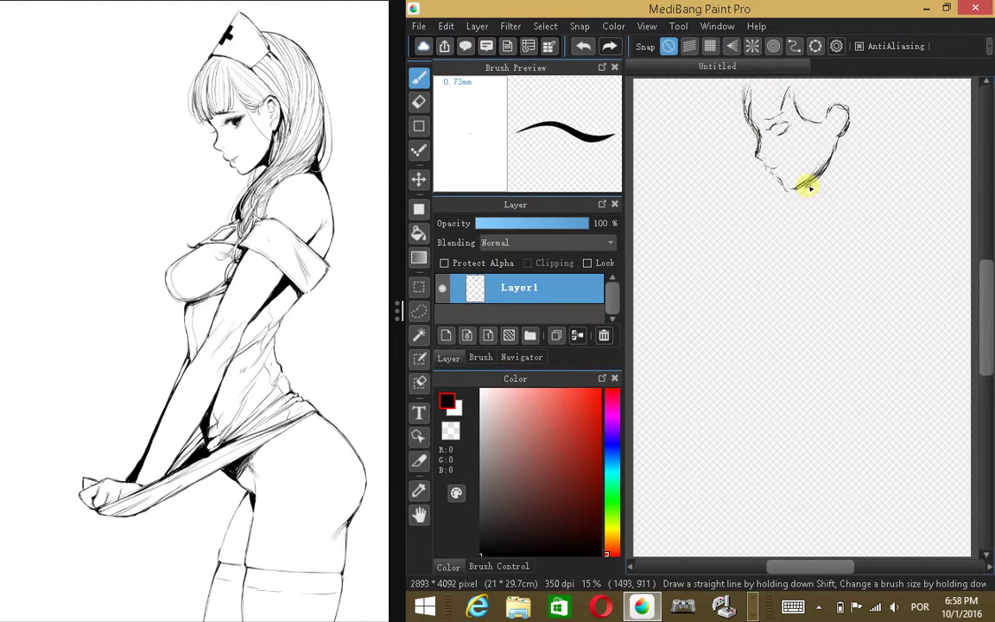
pyautogui.moveTo(811, 190); pyautogui.dragTo(820, 199)
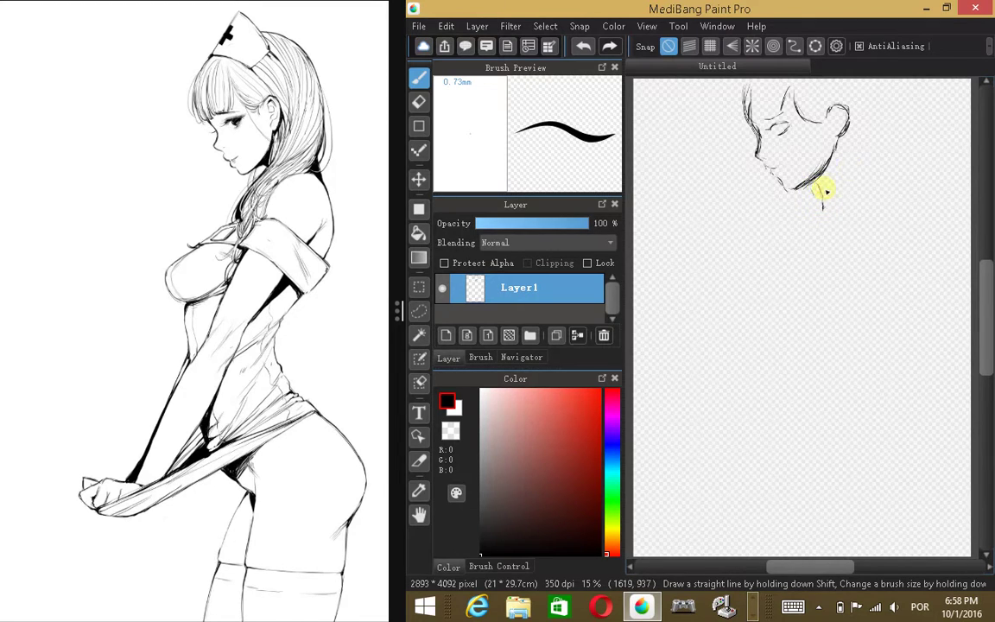
pyautogui.moveTo(850, 155); pyautogui.dragTo(862, 185)
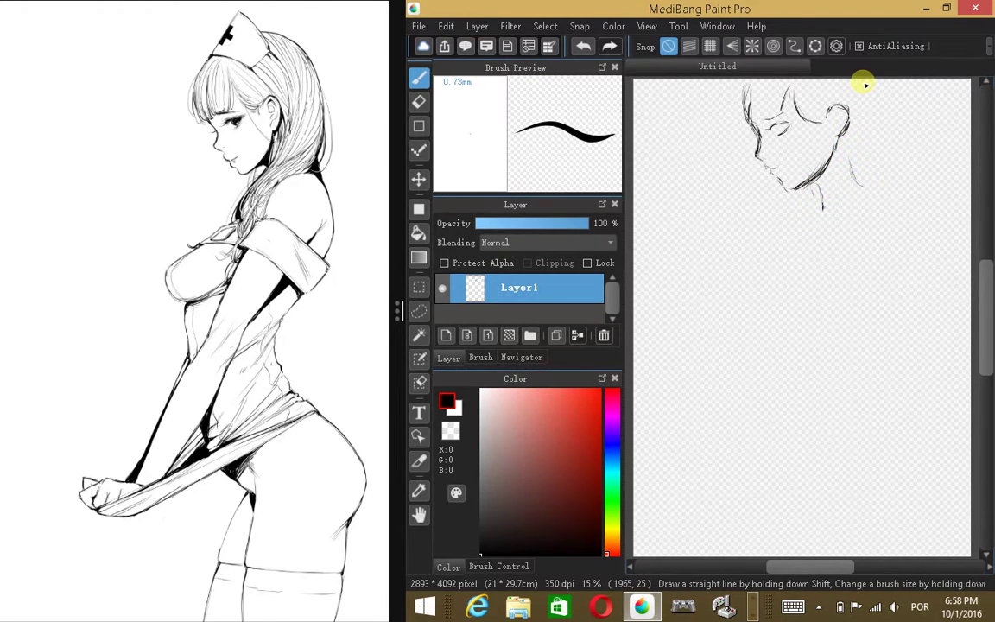
# Step: Lasso the head sketch, scale it down and move it lower on the canvas with Transform, and clear the selection
pyautogui.click(419, 311)
pyautogui.moveTo(784, 234)
pyautogui.mouseDown()
pyautogui.moveTo(862, 236)
pyautogui.moveTo(913, 132)
pyautogui.moveTo(837, 60)
pyautogui.moveTo(690, 170)
pyautogui.moveTo(792, 262)
pyautogui.moveTo(835, 251)
pyautogui.mouseUp()
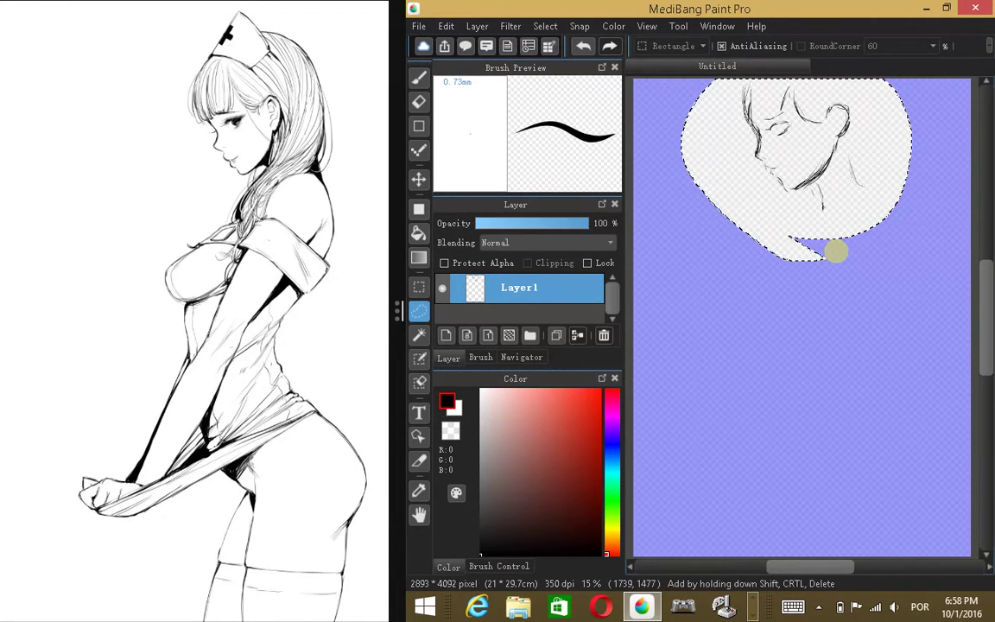
pyautogui.click(545, 26)
pyautogui.click(638, 193)
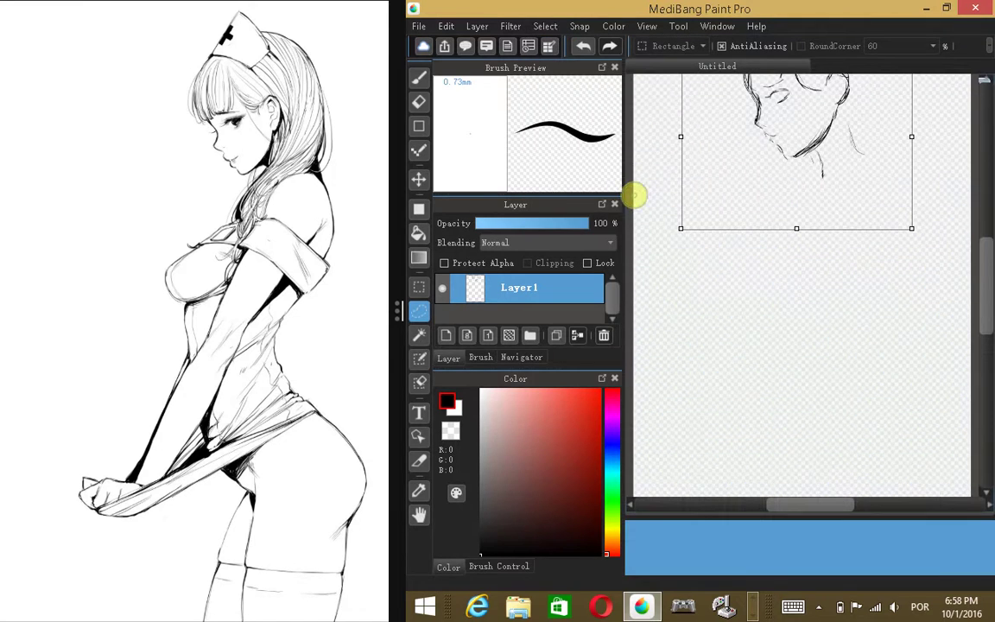
pyautogui.moveTo(913, 229)
pyautogui.mouseDown()
pyautogui.moveTo(898, 209)
pyautogui.moveTo(835, 195)
pyautogui.moveTo(835, 205)
pyautogui.moveTo(842, 177)
pyautogui.mouseUp()
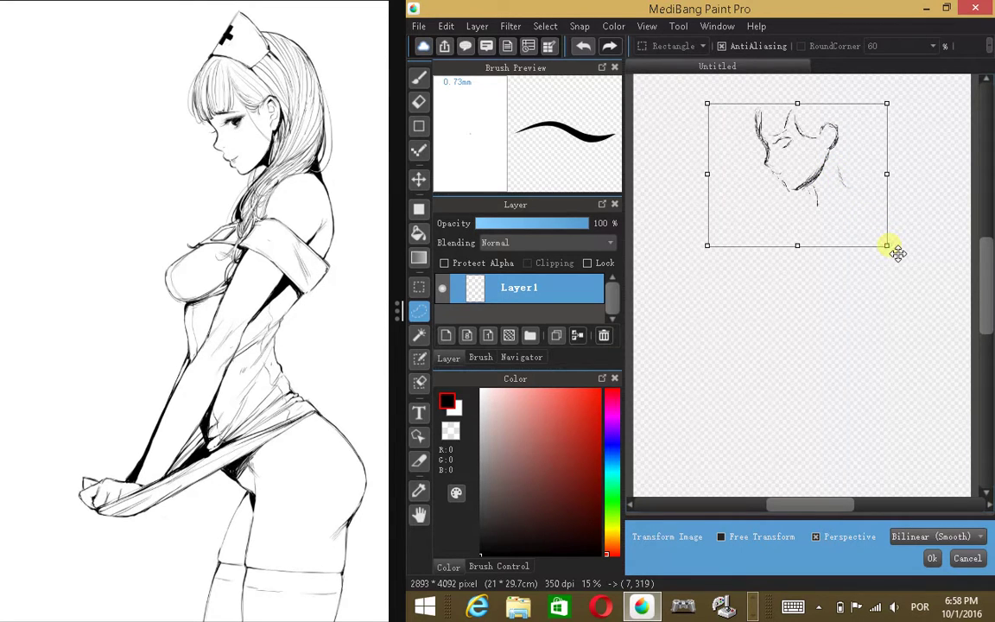
pyautogui.click(932, 558)
pyautogui.moveTo(983, 277)
pyautogui.mouseDown()
pyautogui.moveTo(984, 237)
pyautogui.moveTo(972, 248)
pyautogui.moveTo(986, 304)
pyautogui.mouseUp()
pyautogui.press('m')
pyautogui.click(776, 202)
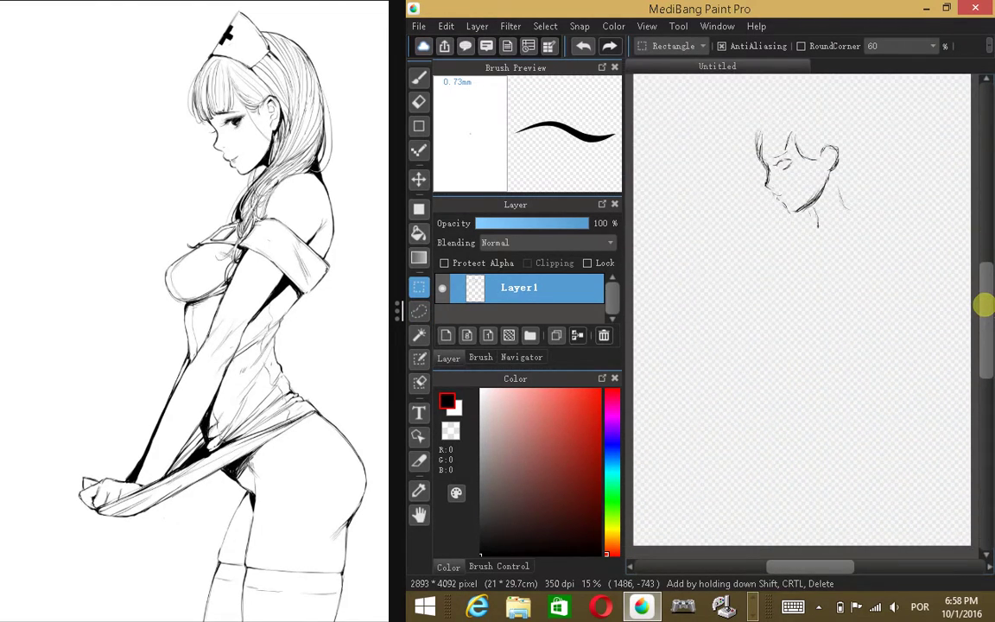
# Step: Brush the rounded skull outline from the forehead over the crown to the nape, adding the hair contour behind it
pyautogui.click(420, 77)
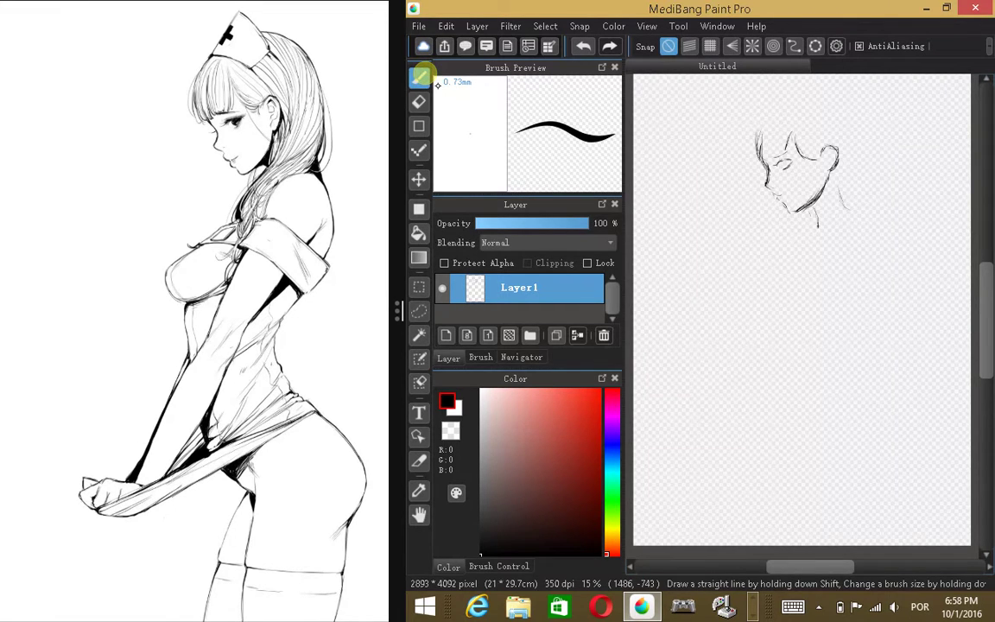
pyautogui.moveTo(761, 133)
pyautogui.mouseDown()
pyautogui.moveTo(795, 111)
pyautogui.moveTo(766, 139)
pyautogui.moveTo(785, 106)
pyautogui.moveTo(765, 145)
pyautogui.moveTo(783, 108)
pyautogui.moveTo(761, 138)
pyautogui.moveTo(786, 106)
pyautogui.moveTo(833, 88)
pyautogui.mouseUp()
pyautogui.moveTo(804, 97); pyautogui.dragTo(851, 104)
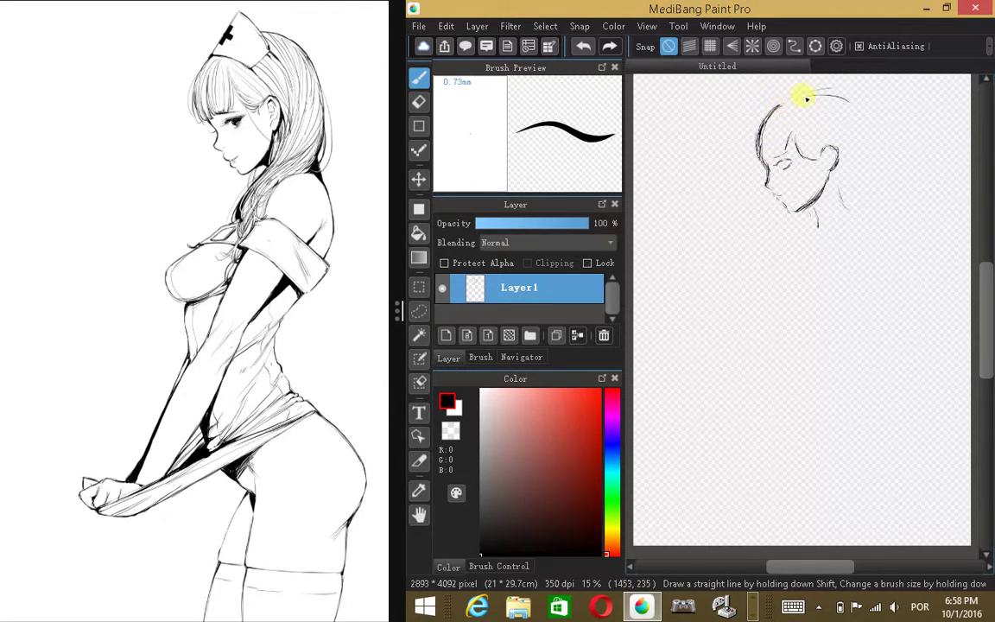
pyautogui.moveTo(777, 105)
pyautogui.mouseDown()
pyautogui.moveTo(839, 99)
pyautogui.moveTo(828, 110)
pyautogui.moveTo(830, 91)
pyautogui.moveTo(868, 165)
pyautogui.mouseUp()
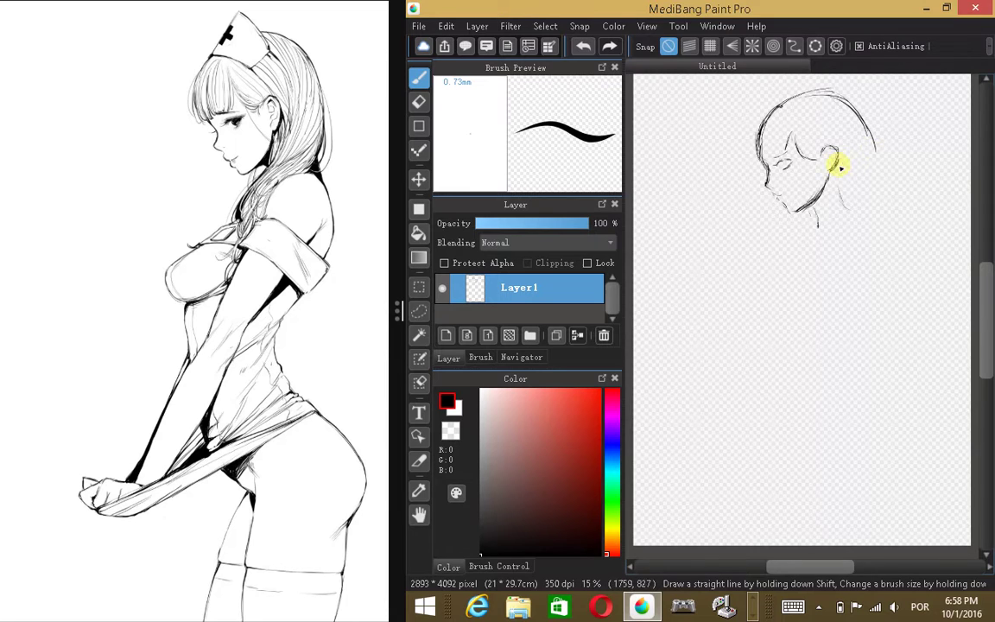
pyautogui.click(856, 140)
pyautogui.moveTo(856, 127)
pyautogui.mouseDown()
pyautogui.moveTo(856, 156)
pyautogui.moveTo(839, 182)
pyautogui.moveTo(847, 207)
pyautogui.mouseUp()
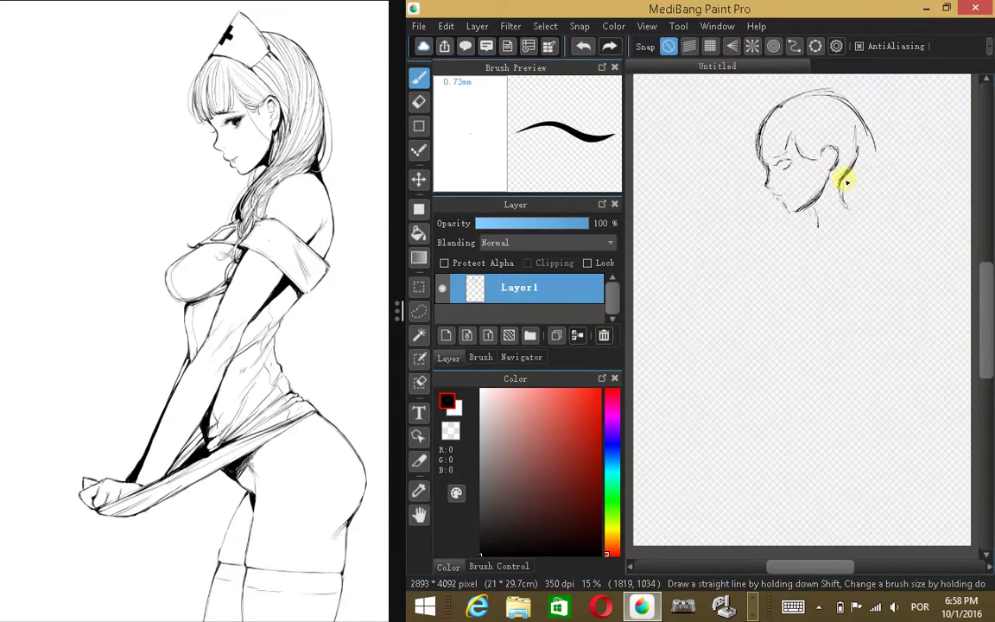
pyautogui.moveTo(848, 99)
pyautogui.mouseDown()
pyautogui.moveTo(878, 207)
pyautogui.moveTo(859, 111)
pyautogui.moveTo(802, 100)
pyautogui.moveTo(850, 102)
pyautogui.moveTo(791, 107)
pyautogui.moveTo(829, 96)
pyautogui.moveTo(762, 130)
pyautogui.moveTo(760, 153)
pyautogui.moveTo(782, 112)
pyautogui.moveTo(825, 101)
pyautogui.moveTo(854, 129)
pyautogui.moveTo(842, 105)
pyautogui.moveTo(862, 149)
pyautogui.moveTo(848, 113)
pyautogui.moveTo(838, 104)
pyautogui.moveTo(848, 149)
pyautogui.moveTo(861, 147)
pyautogui.moveTo(853, 171)
pyautogui.moveTo(850, 112)
pyautogui.moveTo(813, 102)
pyautogui.moveTo(770, 117)
pyautogui.moveTo(816, 98)
pyautogui.moveTo(783, 109)
pyautogui.moveTo(793, 106)
pyautogui.moveTo(767, 138)
pyautogui.moveTo(777, 113)
pyautogui.moveTo(766, 158)
pyautogui.moveTo(766, 132)
pyautogui.moveTo(792, 109)
pyautogui.mouseUp()
# Step: Sketch the base of the neck and the shoulder, undoing misplaced strokes and redrawing the rounded outline down to the upper arm
pyautogui.moveTo(852, 165)
pyautogui.mouseDown()
pyautogui.moveTo(842, 200)
pyautogui.moveTo(854, 162)
pyautogui.moveTo(849, 201)
pyautogui.moveTo(814, 236)
pyautogui.moveTo(872, 219)
pyautogui.moveTo(883, 234)
pyautogui.moveTo(855, 237)
pyautogui.mouseUp()
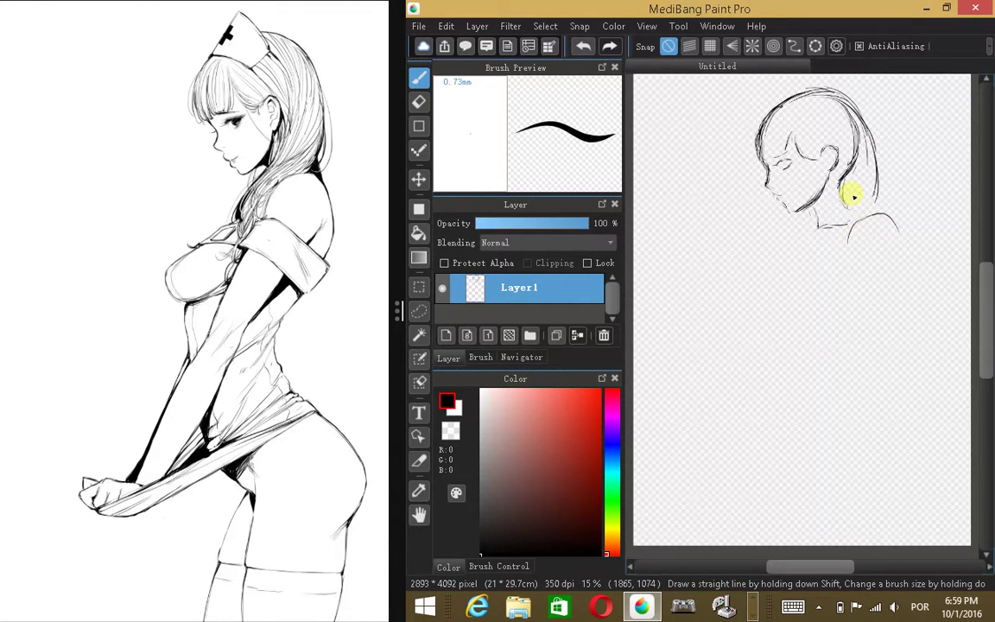
pyautogui.click(583, 46)
pyautogui.click(583, 46)
pyautogui.moveTo(864, 222); pyautogui.dragTo(846, 253)
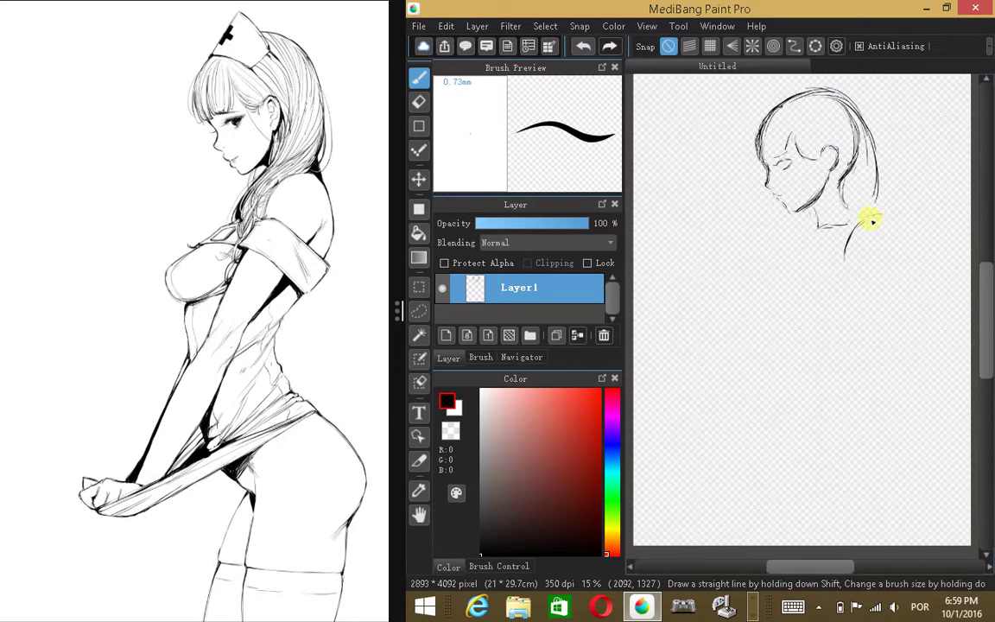
pyautogui.moveTo(897, 226); pyautogui.dragTo(905, 255)
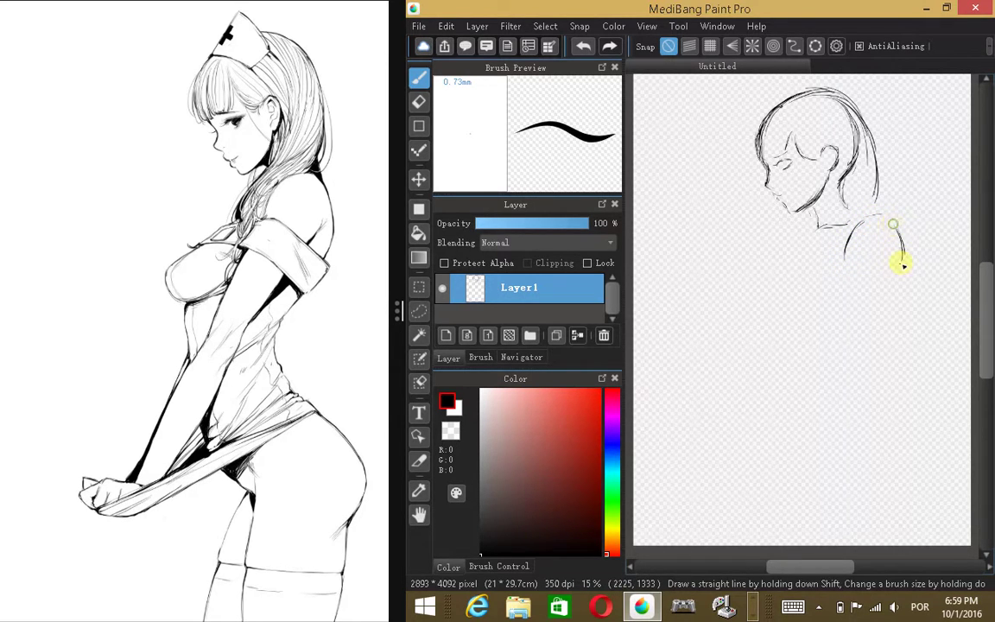
pyautogui.click(584, 46)
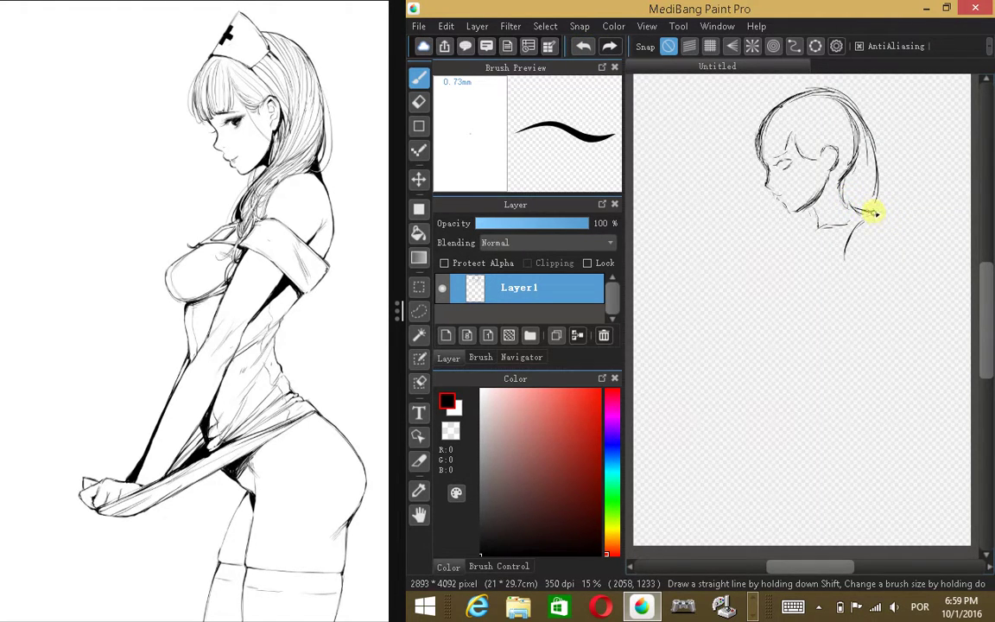
pyautogui.moveTo(888, 227)
pyautogui.mouseDown()
pyautogui.moveTo(900, 267)
pyautogui.moveTo(894, 250)
pyautogui.moveTo(885, 287)
pyautogui.mouseUp()
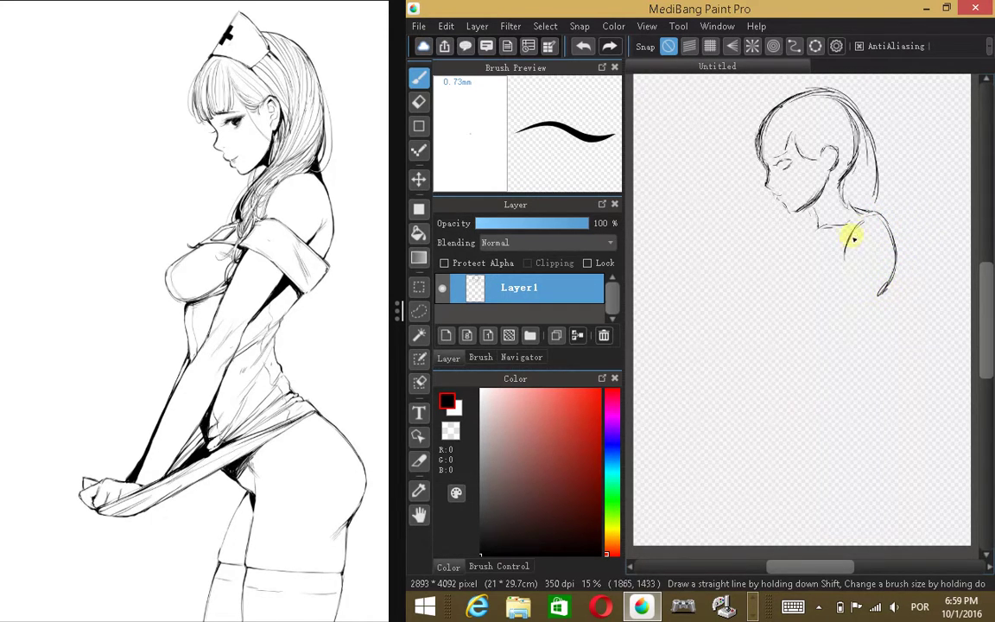
# Step: Sketch a curved line across the upper chest, an oval shoulder joint and the collarbone strokes at the neck
pyautogui.moveTo(843, 256)
pyautogui.mouseDown()
pyautogui.moveTo(870, 219)
pyautogui.moveTo(844, 259)
pyautogui.moveTo(864, 230)
pyautogui.moveTo(835, 251)
pyautogui.mouseUp()
pyautogui.moveTo(870, 251)
pyautogui.mouseDown()
pyautogui.moveTo(833, 262)
pyautogui.moveTo(814, 240)
pyautogui.mouseUp()
pyautogui.moveTo(808, 228); pyautogui.dragTo(868, 255)
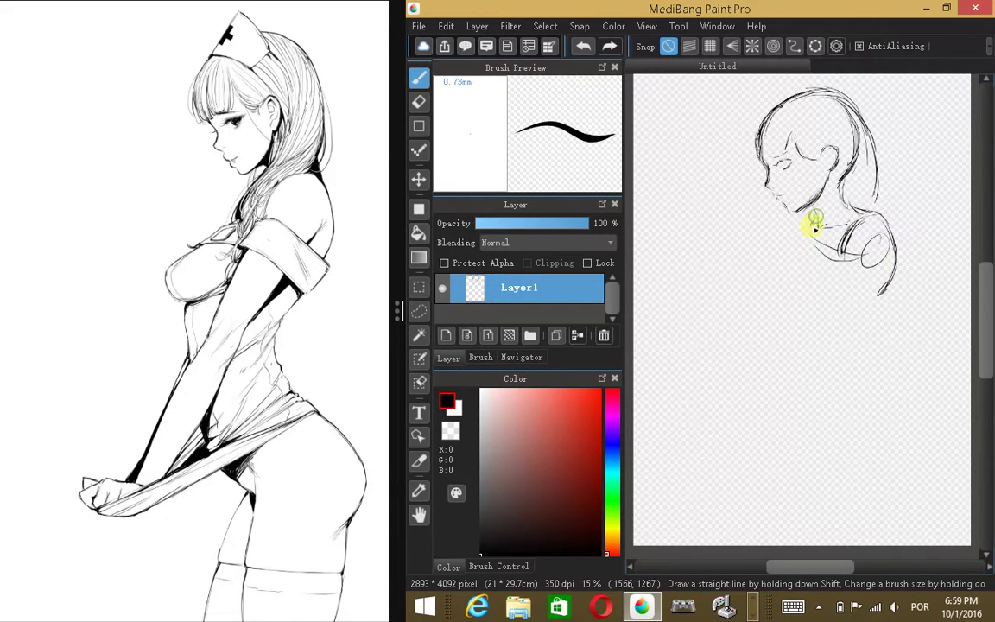
pyautogui.moveTo(813, 226)
pyautogui.mouseDown()
pyautogui.moveTo(839, 224)
pyautogui.moveTo(859, 208)
pyautogui.moveTo(849, 193)
pyautogui.moveTo(865, 213)
pyautogui.mouseUp()
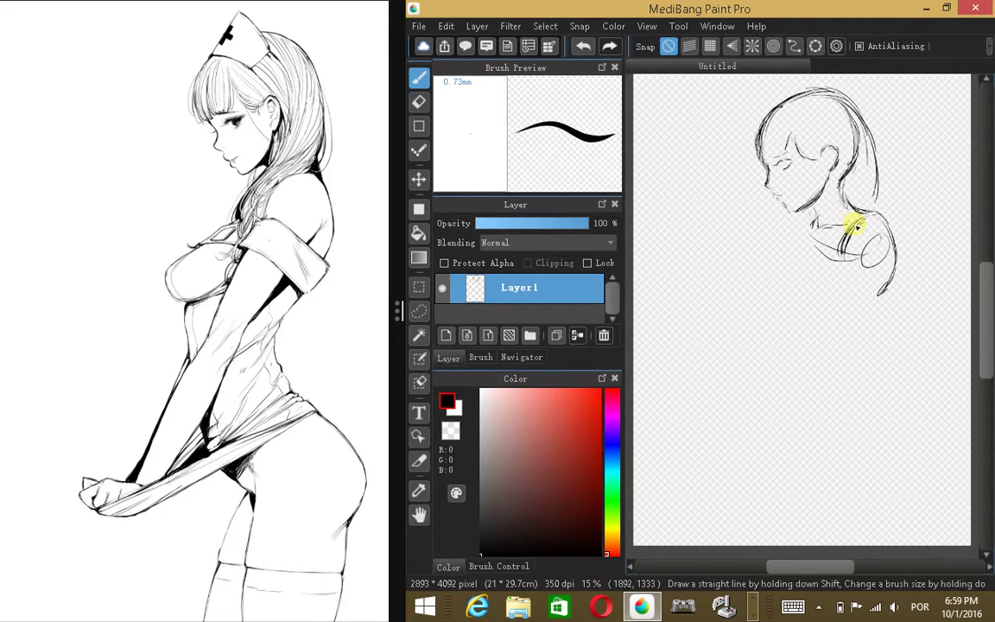
# Step: Draw long curved construction lines for the torso from the shoulder down to the hip area, with four short horizontal proportion marks
pyautogui.moveTo(846, 278)
pyautogui.mouseDown()
pyautogui.moveTo(862, 267)
pyautogui.moveTo(794, 355)
pyautogui.moveTo(802, 349)
pyautogui.moveTo(799, 390)
pyautogui.moveTo(821, 471)
pyautogui.mouseUp()
pyautogui.moveTo(802, 427)
pyautogui.mouseDown()
pyautogui.moveTo(840, 503)
pyautogui.moveTo(830, 481)
pyautogui.moveTo(870, 518)
pyautogui.mouseUp()
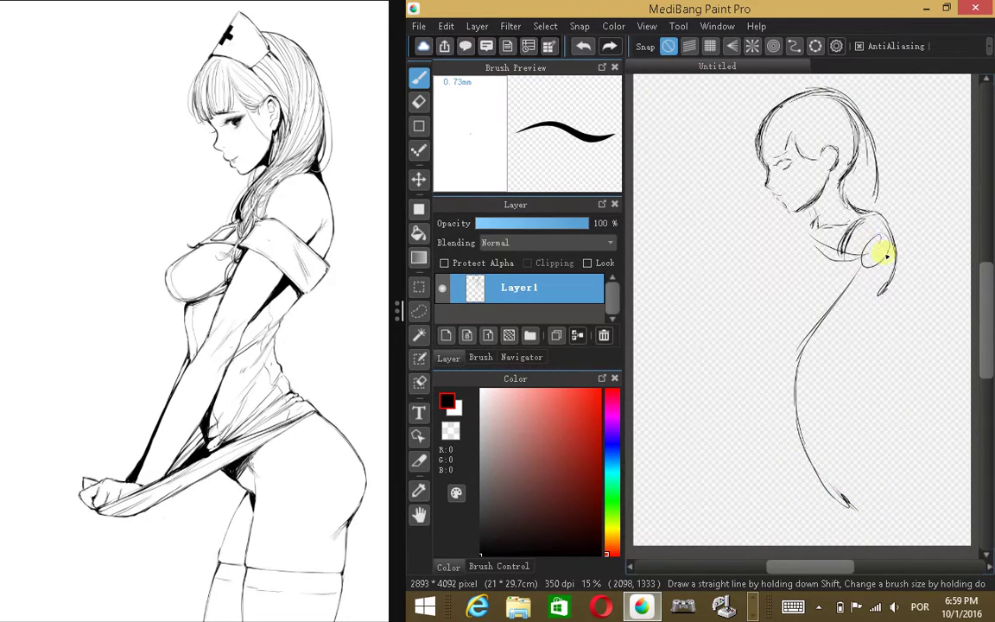
pyautogui.moveTo(868, 299); pyautogui.dragTo(851, 336)
pyautogui.moveTo(879, 269)
pyautogui.mouseDown()
pyautogui.moveTo(843, 346)
pyautogui.moveTo(815, 363)
pyautogui.mouseUp()
pyautogui.moveTo(854, 316); pyautogui.dragTo(831, 347)
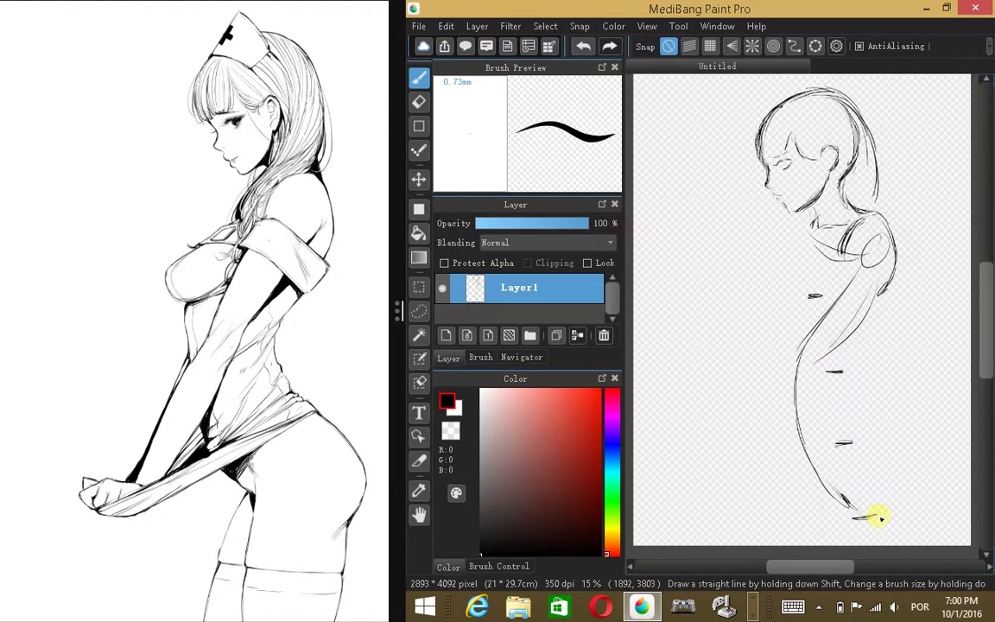
# Step: Sketch the curved front contour of the chest below the neck and thicken the back strokes running from the shoulder to the waist
pyautogui.moveTo(815, 221)
pyautogui.mouseDown()
pyautogui.moveTo(774, 309)
pyautogui.moveTo(773, 351)
pyautogui.mouseUp()
pyautogui.moveTo(789, 279); pyautogui.dragTo(777, 349)
pyautogui.moveTo(887, 291); pyautogui.dragTo(835, 355)
pyautogui.moveTo(881, 248)
pyautogui.mouseDown()
pyautogui.moveTo(843, 313)
pyautogui.moveTo(877, 259)
pyautogui.moveTo(844, 301)
pyautogui.moveTo(885, 259)
pyautogui.moveTo(847, 341)
pyautogui.moveTo(888, 260)
pyautogui.moveTo(826, 359)
pyautogui.mouseUp()
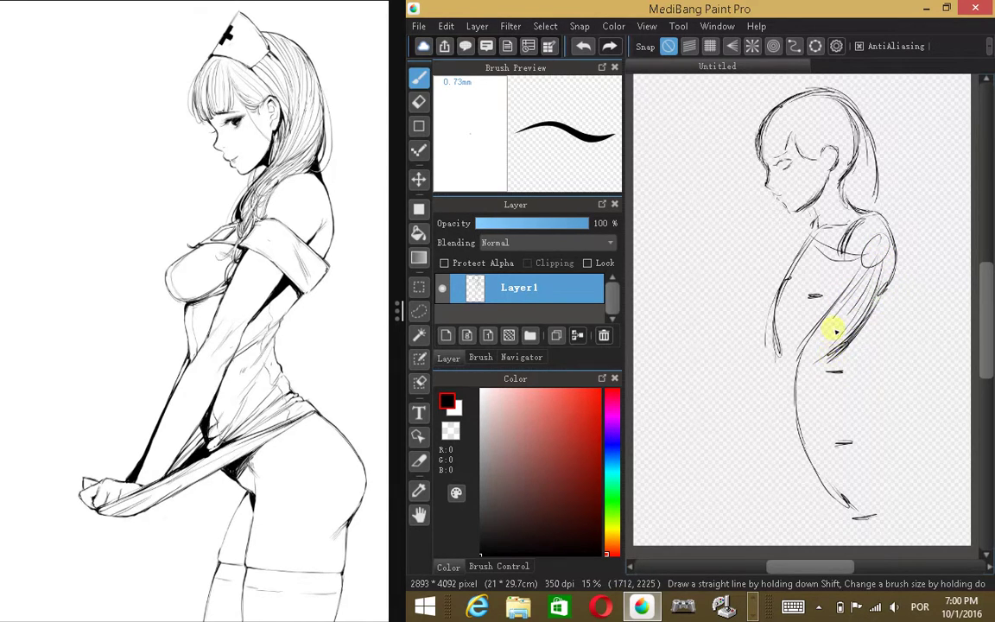
# Step: Draw the back contour from the shoulder blade through the inward waist curve and around the rounded buttock
pyautogui.moveTo(852, 340)
pyautogui.mouseDown()
pyautogui.moveTo(849, 388)
pyautogui.moveTo(855, 361)
pyautogui.moveTo(859, 399)
pyautogui.moveTo(850, 383)
pyautogui.moveTo(865, 429)
pyautogui.moveTo(858, 400)
pyautogui.moveTo(878, 412)
pyautogui.moveTo(851, 387)
pyautogui.moveTo(878, 430)
pyautogui.moveTo(863, 402)
pyautogui.moveTo(879, 430)
pyautogui.mouseUp()
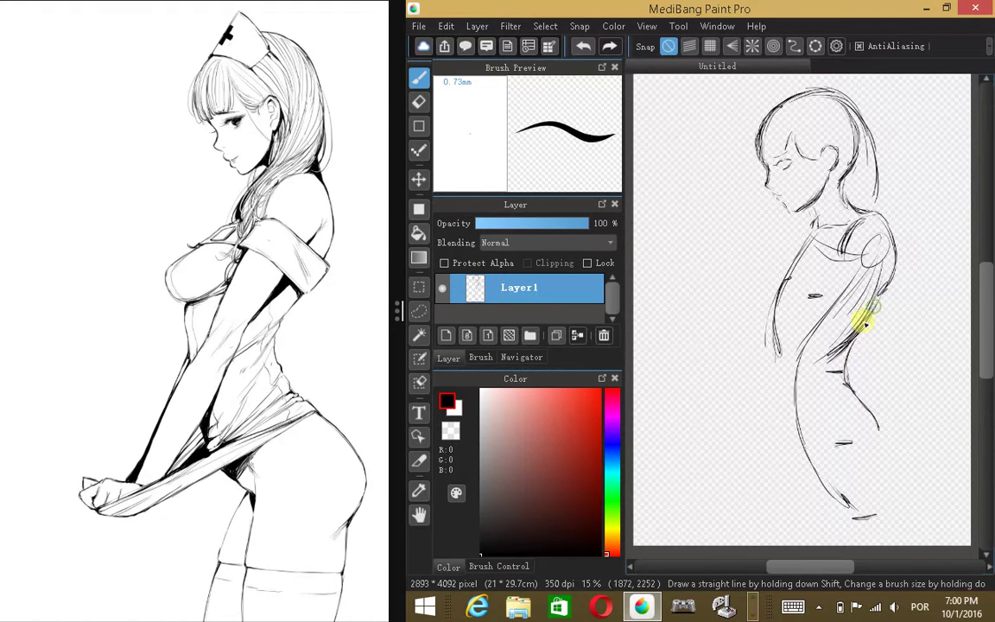
pyautogui.moveTo(849, 359)
pyautogui.mouseDown()
pyautogui.moveTo(894, 279)
pyautogui.moveTo(875, 311)
pyautogui.mouseUp()
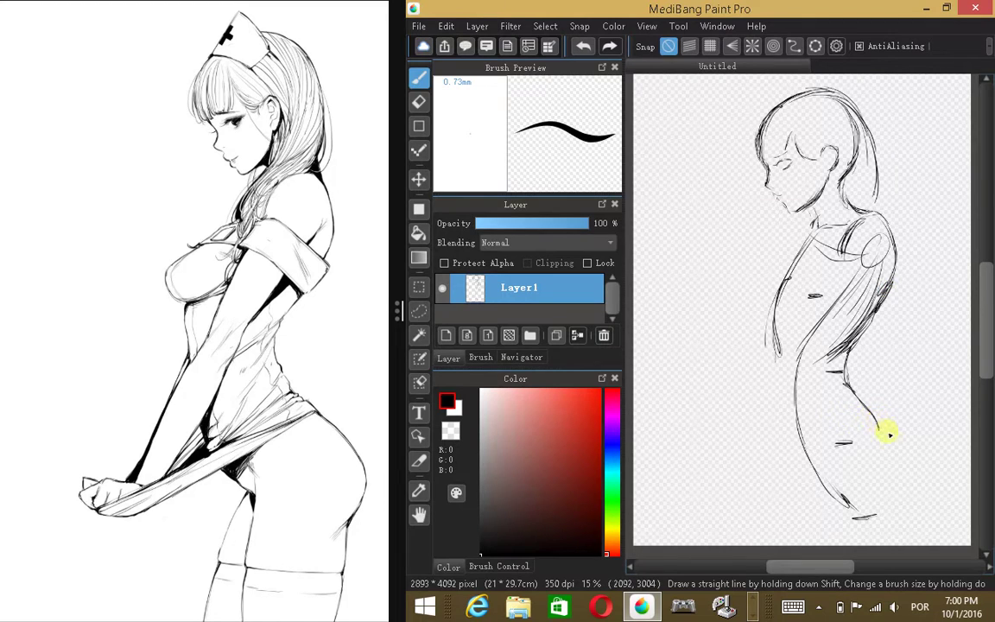
pyautogui.moveTo(880, 425); pyautogui.dragTo(930, 499)
pyautogui.moveTo(911, 447); pyautogui.dragTo(935, 523)
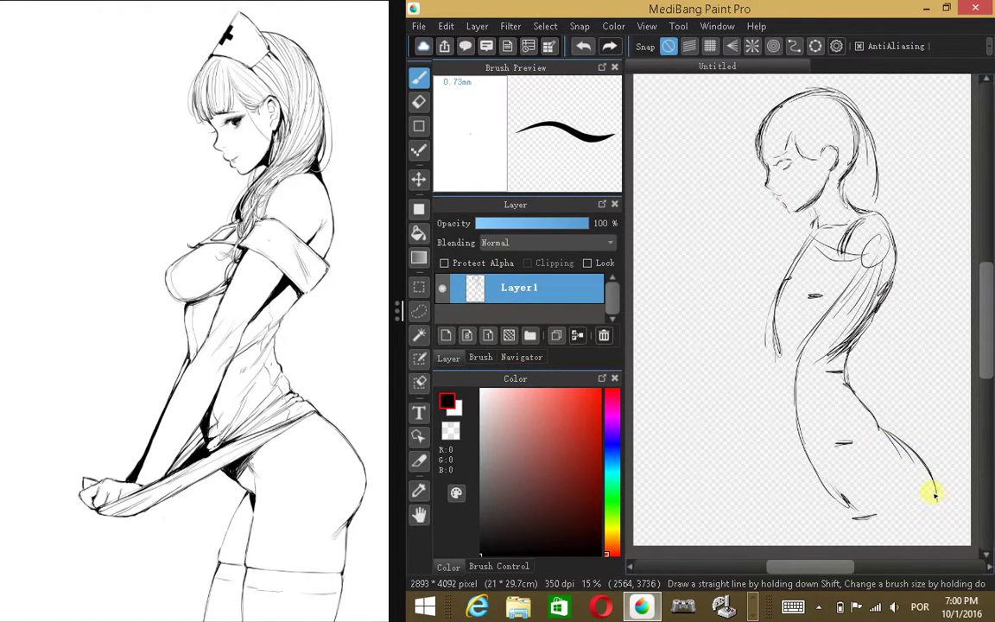
pyautogui.moveTo(937, 483); pyautogui.dragTo(923, 532)
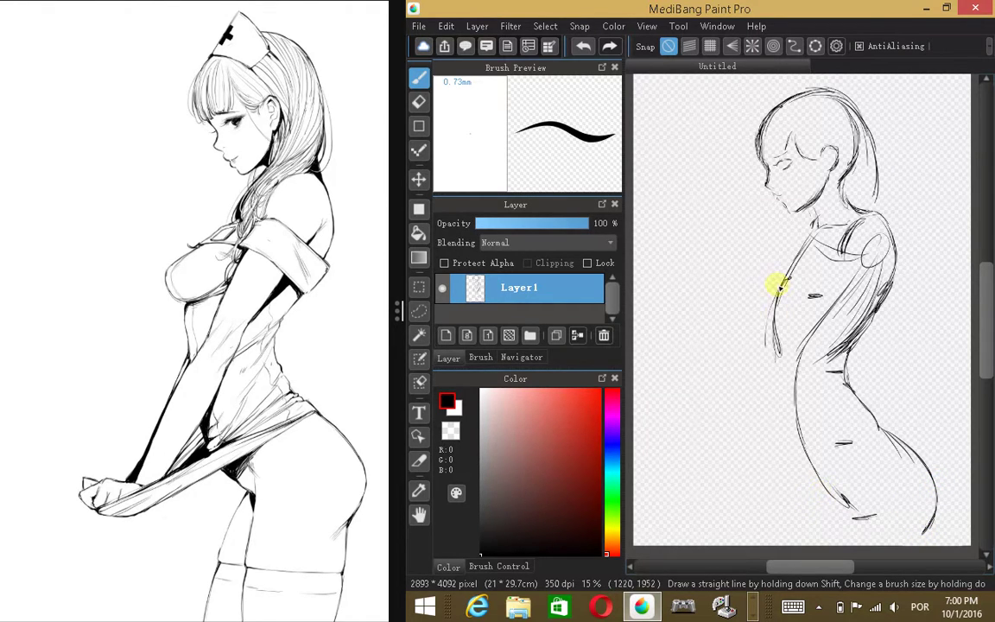
# Step: Strengthen the front chest contour with repeated strokes and extend it down along the belly to the groin
pyautogui.moveTo(776, 295); pyautogui.dragTo(778, 347)
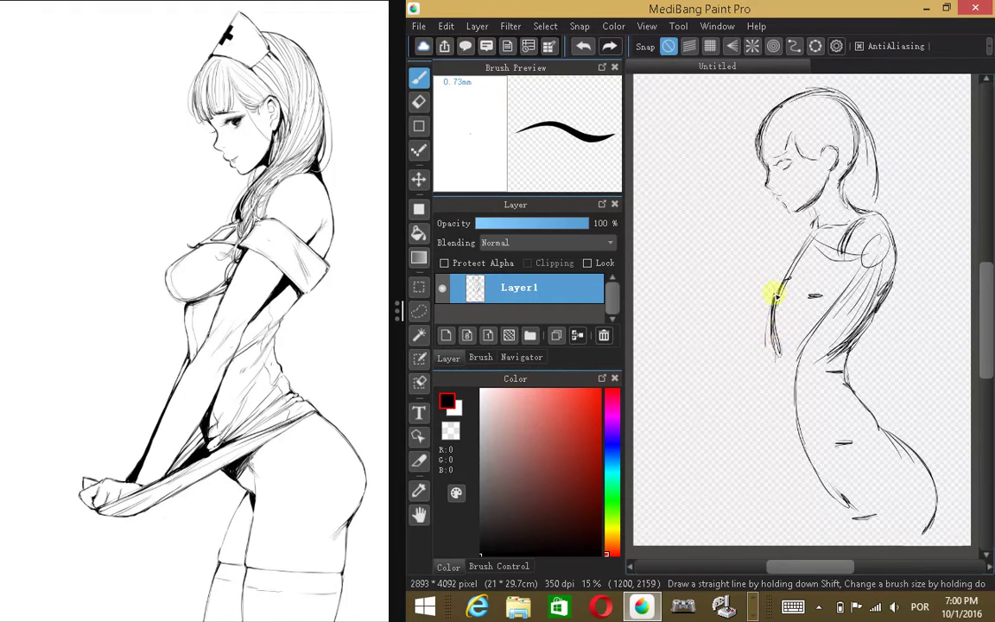
pyautogui.moveTo(781, 278)
pyautogui.mouseDown()
pyautogui.moveTo(808, 237)
pyautogui.moveTo(791, 266)
pyautogui.mouseUp()
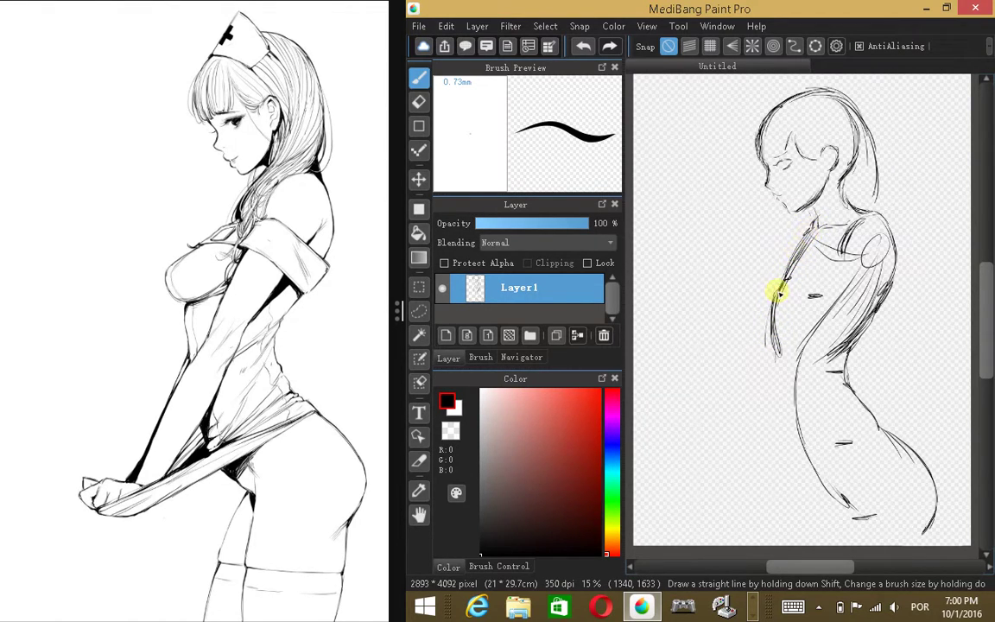
pyautogui.moveTo(772, 317); pyautogui.dragTo(774, 360)
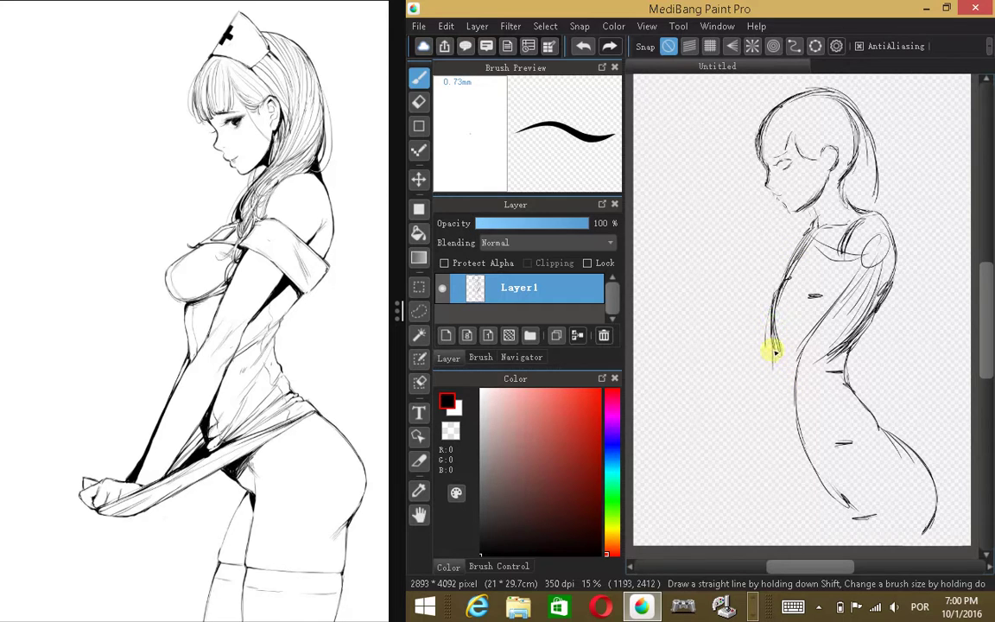
pyautogui.moveTo(779, 299)
pyautogui.mouseDown()
pyautogui.moveTo(775, 386)
pyautogui.moveTo(777, 368)
pyautogui.moveTo(783, 439)
pyautogui.mouseUp()
pyautogui.moveTo(773, 369); pyautogui.dragTo(777, 416)
pyautogui.moveTo(776, 374); pyautogui.dragTo(784, 423)
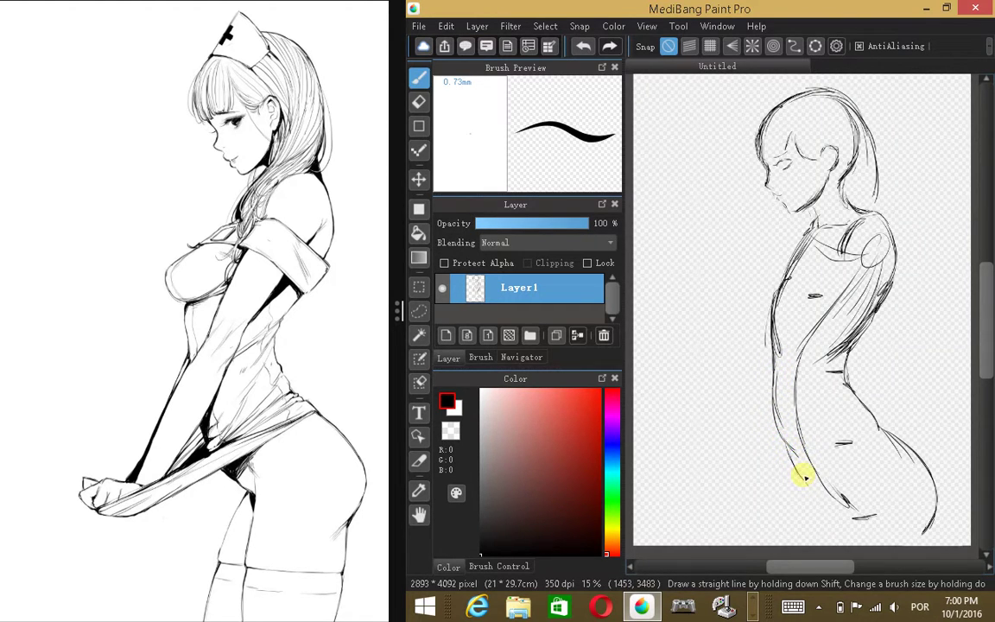
pyautogui.moveTo(781, 392)
pyautogui.mouseDown()
pyautogui.moveTo(789, 455)
pyautogui.moveTo(818, 505)
pyautogui.mouseUp()
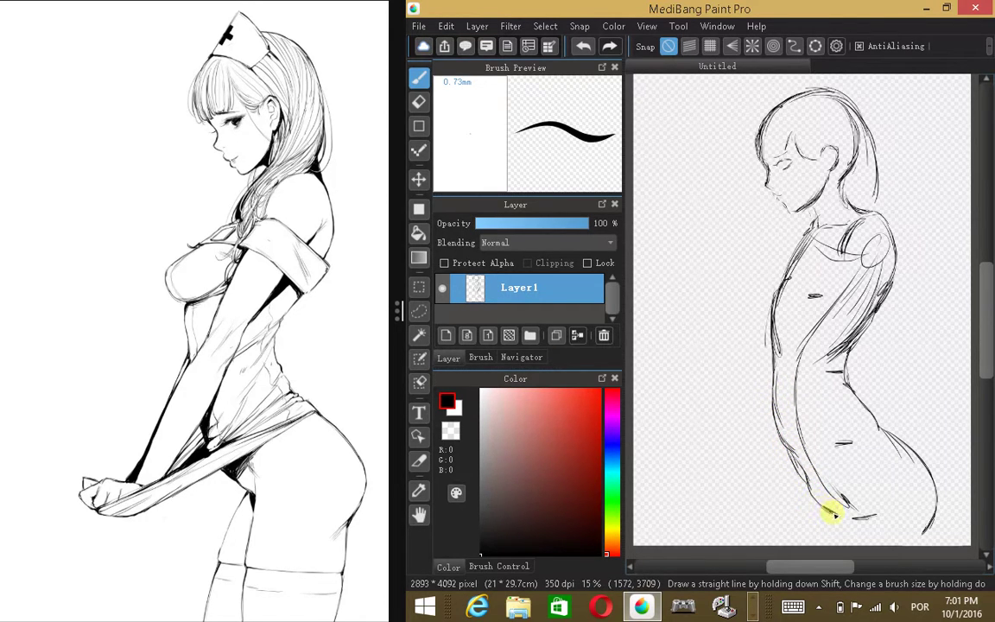
pyautogui.moveTo(775, 415); pyautogui.dragTo(792, 454)
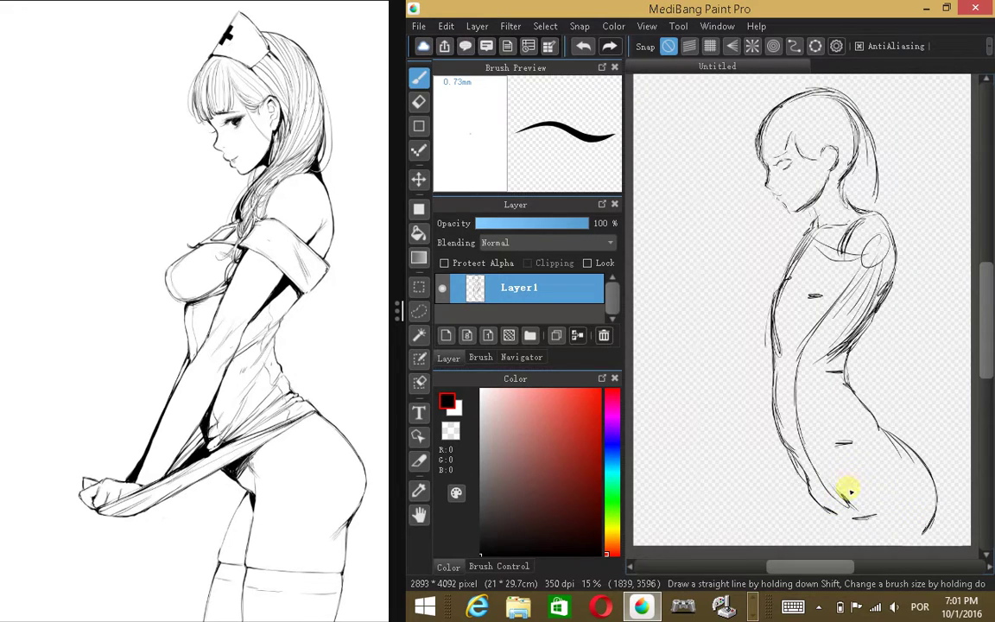
# Step: Draw the slanted inner thigh line from the groin and strengthen the lower back, buttock and lower belly contours
pyautogui.moveTo(844, 479); pyautogui.dragTo(817, 543)
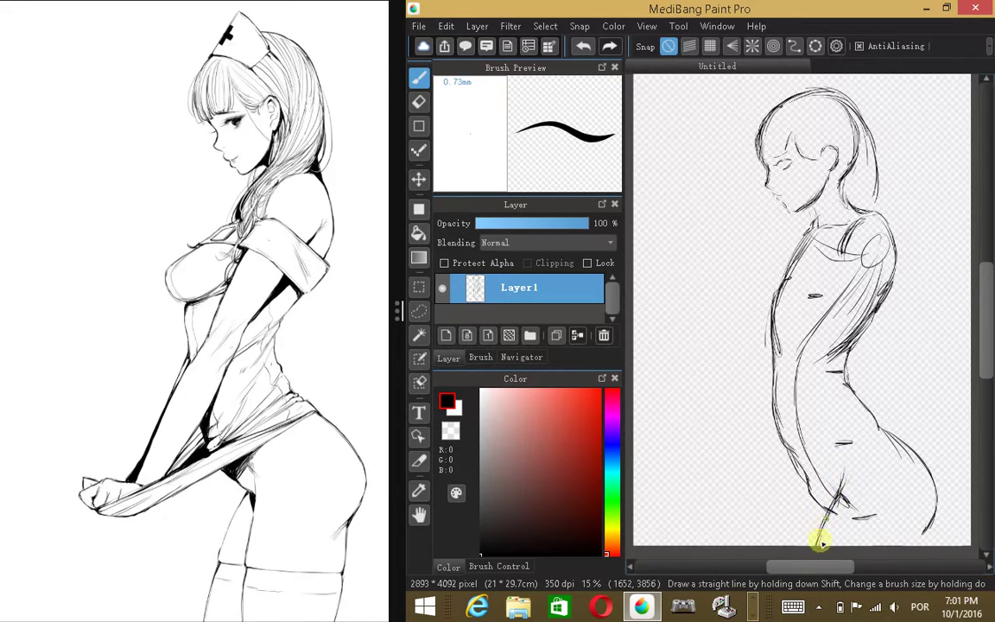
pyautogui.moveTo(881, 427)
pyautogui.mouseDown()
pyautogui.moveTo(932, 479)
pyautogui.moveTo(931, 503)
pyautogui.mouseUp()
pyautogui.moveTo(899, 443)
pyautogui.mouseDown()
pyautogui.moveTo(933, 519)
pyautogui.moveTo(927, 534)
pyautogui.mouseUp()
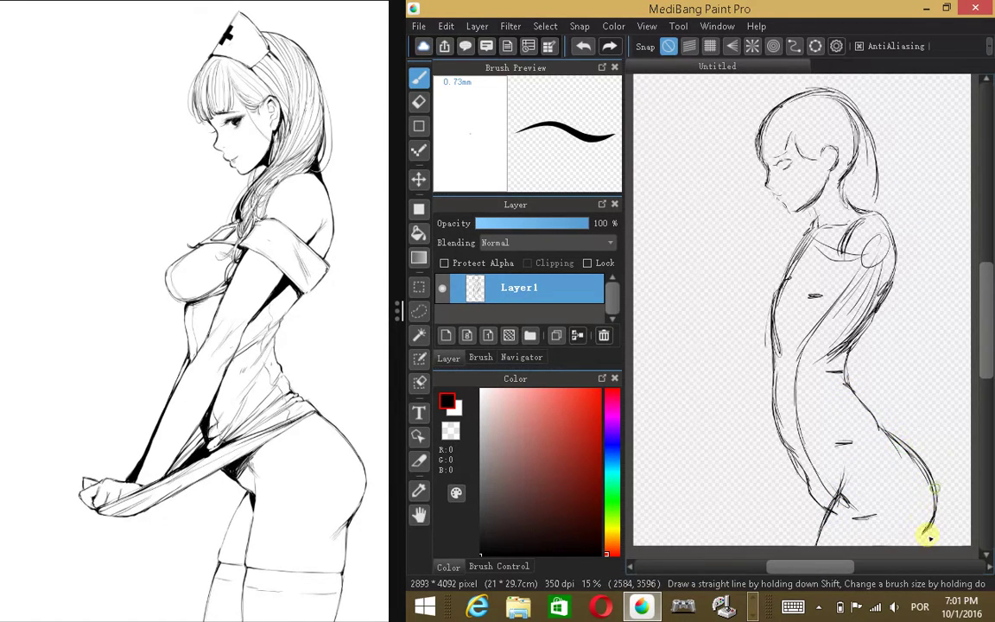
pyautogui.moveTo(785, 440)
pyautogui.mouseDown()
pyautogui.moveTo(817, 481)
pyautogui.moveTo(814, 416)
pyautogui.moveTo(875, 430)
pyautogui.mouseUp()
pyautogui.moveTo(848, 380)
pyautogui.mouseDown()
pyautogui.moveTo(889, 437)
pyautogui.moveTo(873, 410)
pyautogui.moveTo(890, 432)
pyautogui.mouseUp()
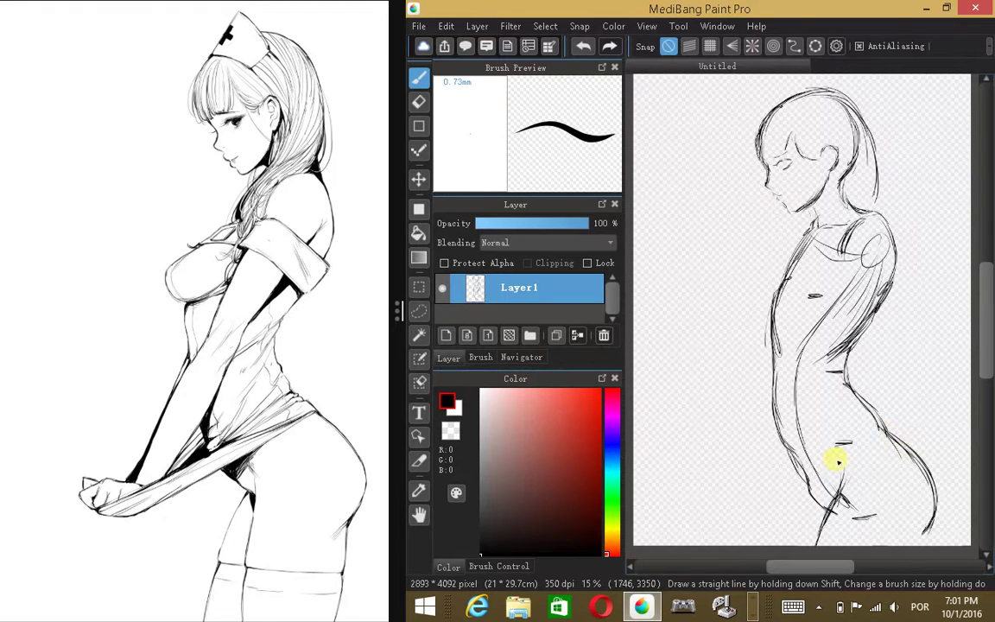
pyautogui.moveTo(802, 356)
pyautogui.mouseDown()
pyautogui.moveTo(793, 401)
pyautogui.moveTo(803, 369)
pyautogui.moveTo(807, 436)
pyautogui.moveTo(796, 451)
pyautogui.moveTo(802, 396)
pyautogui.moveTo(803, 452)
pyautogui.moveTo(821, 481)
pyautogui.moveTo(807, 444)
pyautogui.moveTo(833, 495)
pyautogui.moveTo(831, 455)
pyautogui.moveTo(826, 505)
pyautogui.moveTo(838, 490)
pyautogui.moveTo(815, 550)
pyautogui.moveTo(836, 455)
pyautogui.moveTo(817, 539)
pyautogui.moveTo(824, 506)
pyautogui.mouseUp()
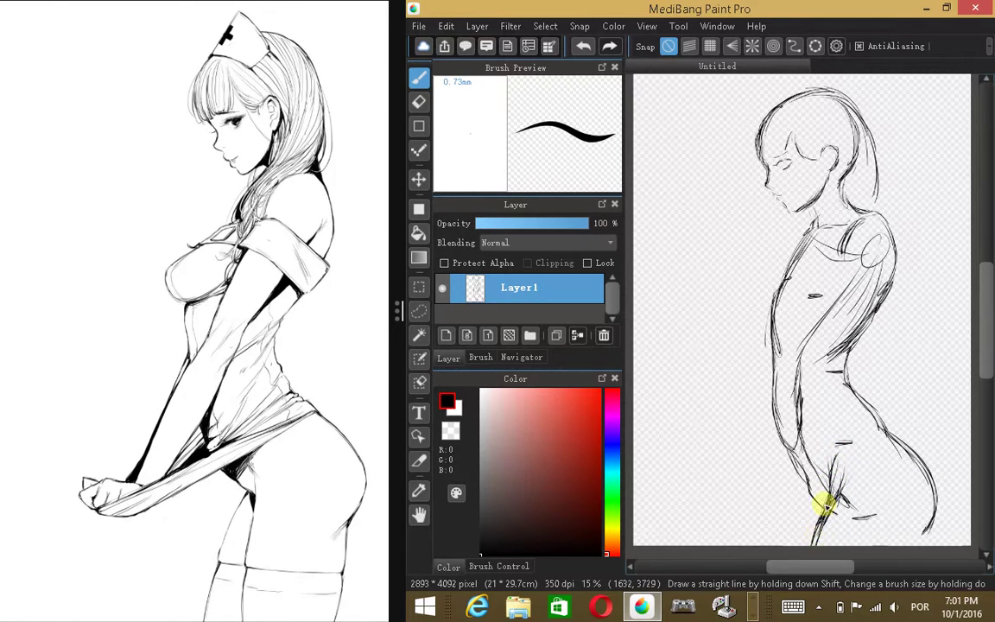
# Step: Erase stray strokes where the thigh line crosses the torso construction curve at the groin
pyautogui.click(419, 103)
pyautogui.moveTo(849, 469); pyautogui.dragTo(842, 499)
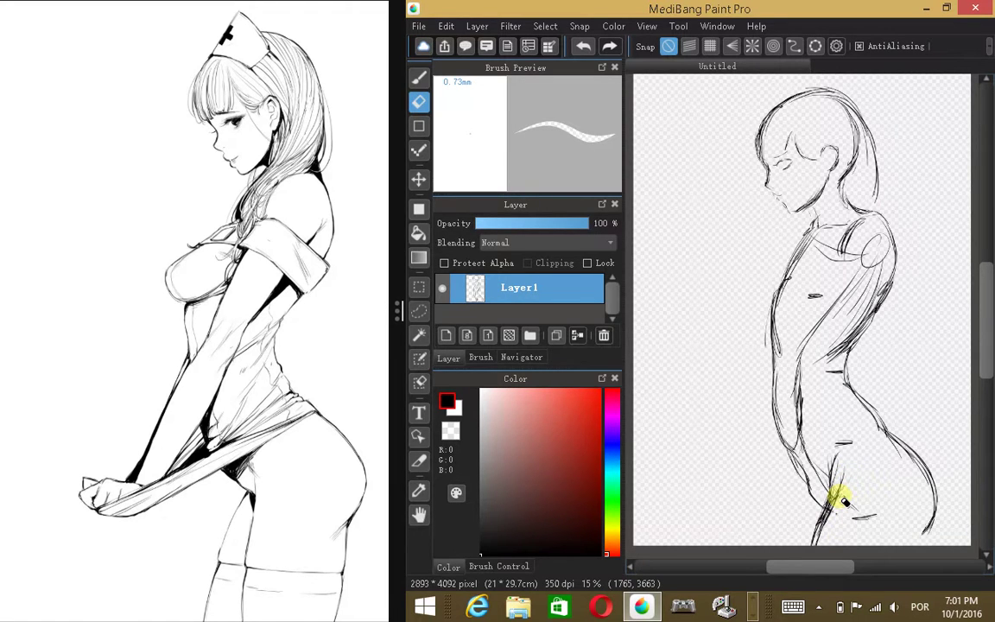
pyautogui.click(480, 357)
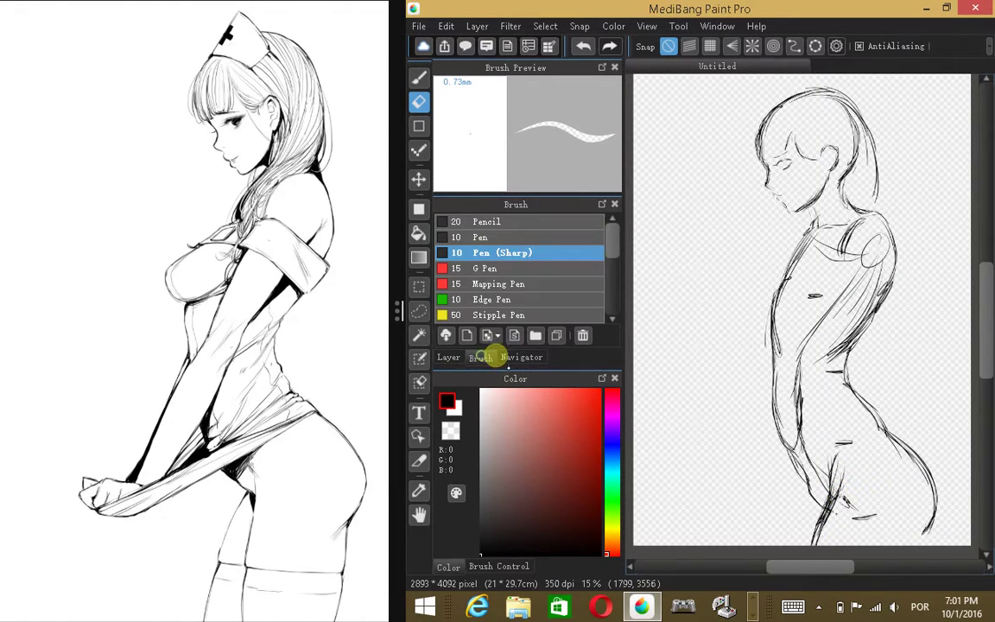
pyautogui.moveTo(612, 243)
pyautogui.mouseDown()
pyautogui.moveTo(605, 295)
pyautogui.moveTo(604, 233)
pyautogui.mouseUp()
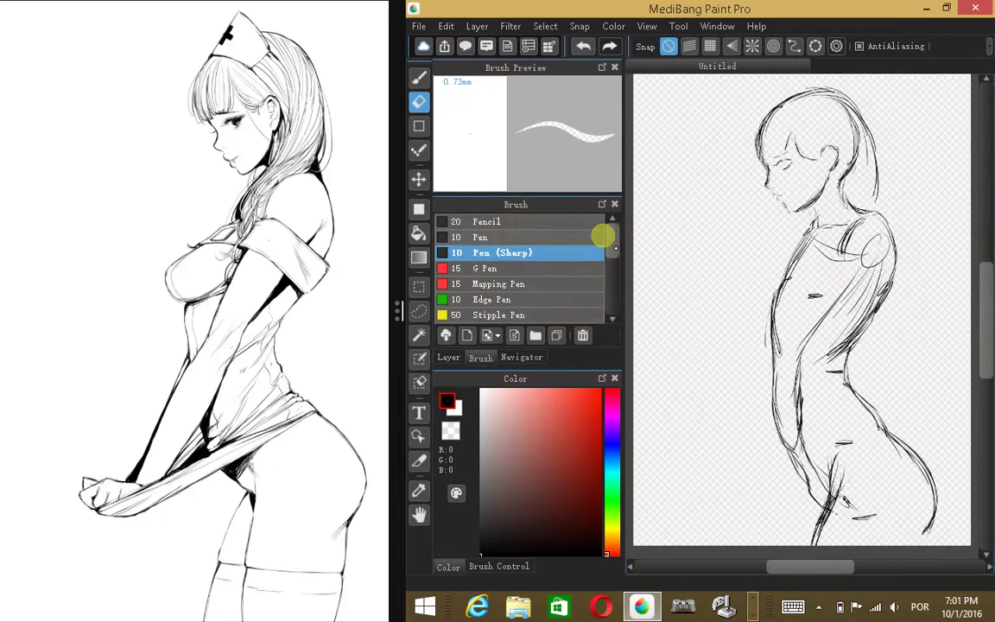
pyautogui.moveTo(544, 204)
pyautogui.mouseDown()
pyautogui.moveTo(715, 162)
pyautogui.moveTo(758, 164)
pyautogui.mouseUp()
pyautogui.moveTo(821, 304); pyautogui.dragTo(835, 424)
pyautogui.moveTo(754, 154)
pyautogui.mouseDown()
pyautogui.moveTo(594, 209)
pyautogui.moveTo(529, 253)
pyautogui.moveTo(551, 230)
pyautogui.moveTo(564, 244)
pyautogui.mouseUp()
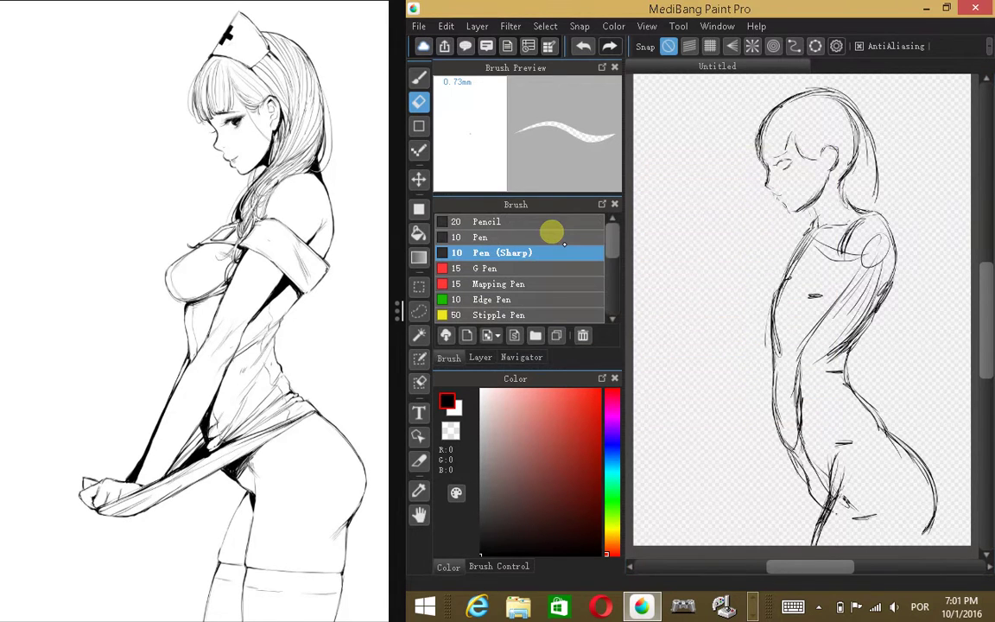
pyautogui.click(480, 357)
pyautogui.click(522, 357)
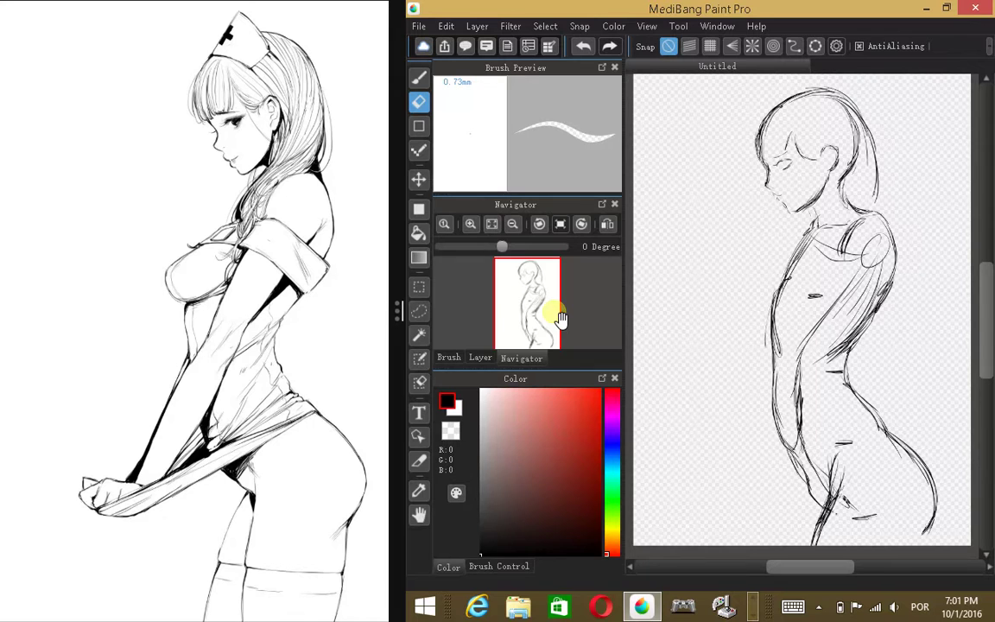
# Step: Erase the excess strokes beside the inner thigh line, and extend the buttock and front thigh contours to the canvas's lower edge
pyautogui.moveTo(848, 477)
pyautogui.mouseDown()
pyautogui.moveTo(826, 537)
pyautogui.moveTo(846, 480)
pyautogui.moveTo(821, 517)
pyautogui.moveTo(844, 502)
pyautogui.moveTo(844, 466)
pyautogui.moveTo(851, 517)
pyautogui.moveTo(844, 467)
pyautogui.mouseUp()
pyautogui.click(419, 77)
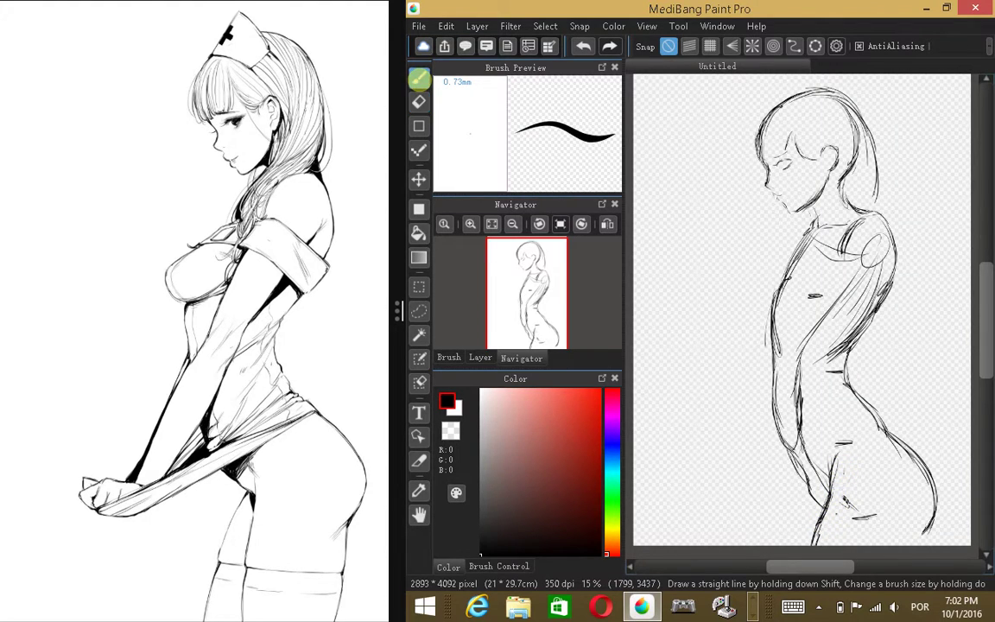
pyautogui.moveTo(931, 523)
pyautogui.mouseDown()
pyautogui.moveTo(914, 544)
pyautogui.moveTo(917, 524)
pyautogui.mouseUp()
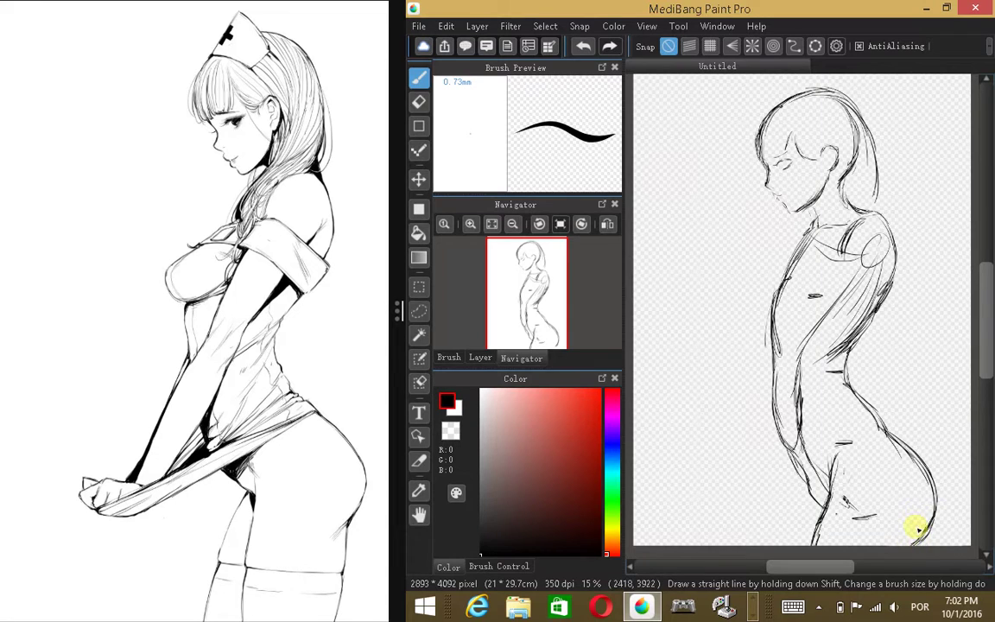
pyautogui.moveTo(790, 452)
pyautogui.mouseDown()
pyautogui.moveTo(820, 510)
pyautogui.moveTo(844, 453)
pyautogui.moveTo(813, 556)
pyautogui.mouseUp()
pyautogui.moveTo(811, 480)
pyautogui.mouseDown()
pyautogui.moveTo(803, 498)
pyautogui.moveTo(803, 473)
pyautogui.moveTo(811, 489)
pyautogui.moveTo(788, 500)
pyautogui.moveTo(766, 538)
pyautogui.mouseUp()
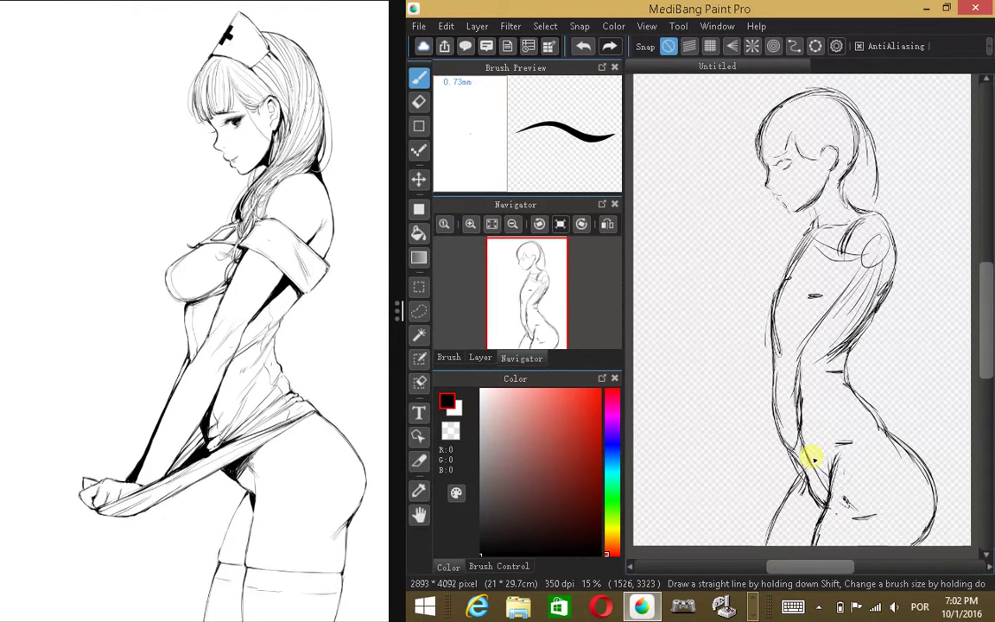
# Step: Sketch ovals for the shoulder, elbow and wrist joints, joined by axis lines for a forward-slanting arm
pyautogui.moveTo(866, 238)
pyautogui.mouseDown()
pyautogui.moveTo(855, 264)
pyautogui.moveTo(868, 222)
pyautogui.moveTo(873, 242)
pyautogui.moveTo(807, 339)
pyautogui.moveTo(800, 362)
pyautogui.moveTo(808, 361)
pyautogui.mouseUp()
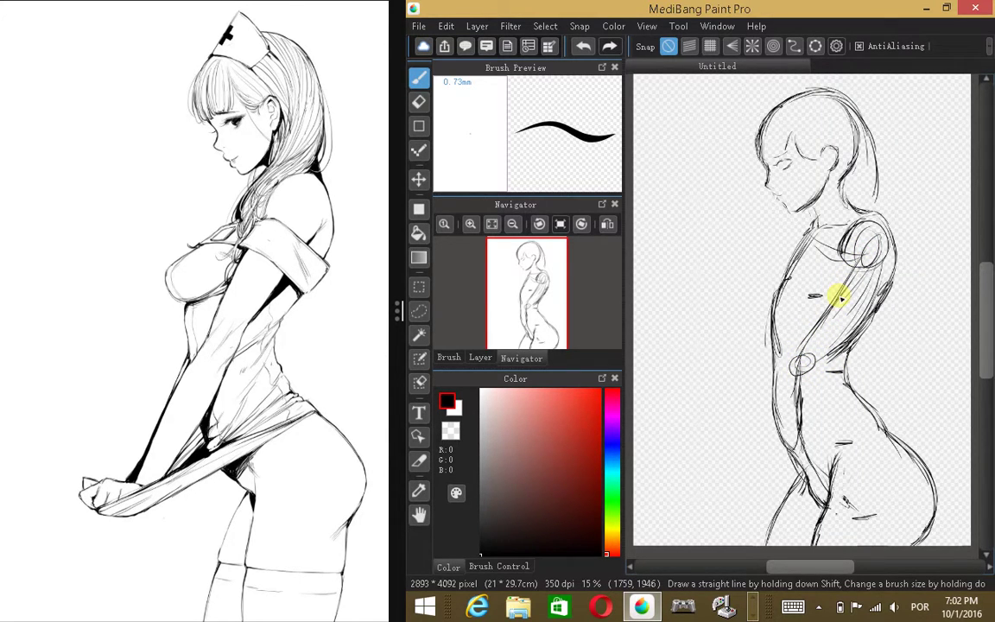
pyautogui.moveTo(800, 349)
pyautogui.mouseDown()
pyautogui.moveTo(816, 373)
pyautogui.moveTo(800, 359)
pyautogui.mouseUp()
pyautogui.moveTo(864, 251)
pyautogui.mouseDown()
pyautogui.moveTo(804, 362)
pyautogui.moveTo(815, 350)
pyautogui.moveTo(746, 455)
pyautogui.mouseUp()
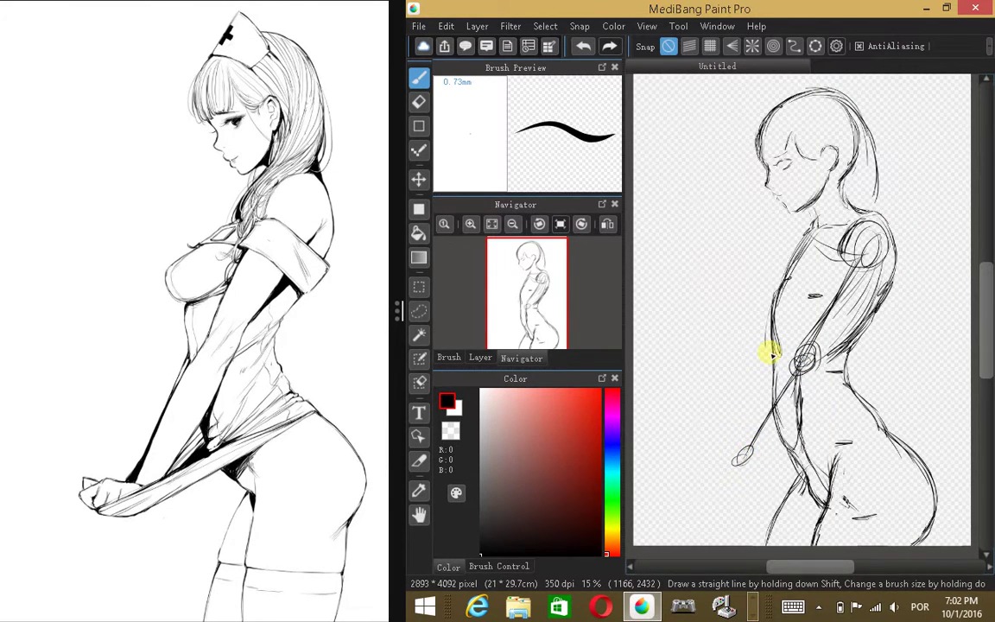
# Step: Outline the front edge of the arm with strokes from the shoulder to the elbow and down to the wrist
pyautogui.moveTo(788, 350); pyautogui.dragTo(751, 429)
pyautogui.moveTo(768, 379); pyautogui.dragTo(732, 453)
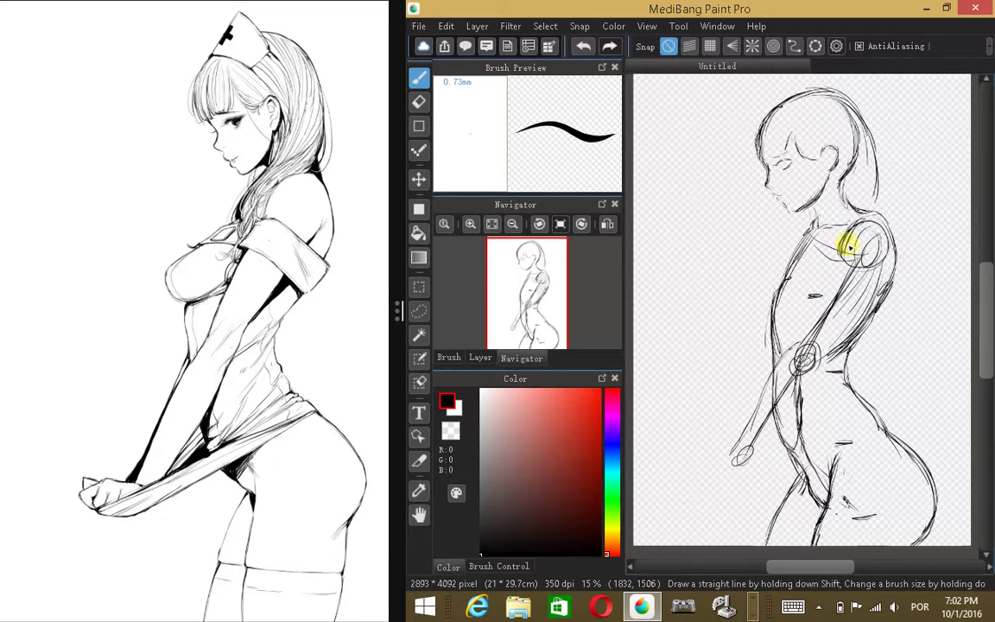
pyautogui.moveTo(847, 234); pyautogui.dragTo(804, 334)
pyautogui.moveTo(827, 283); pyautogui.dragTo(800, 350)
pyautogui.moveTo(820, 298); pyautogui.dragTo(800, 338)
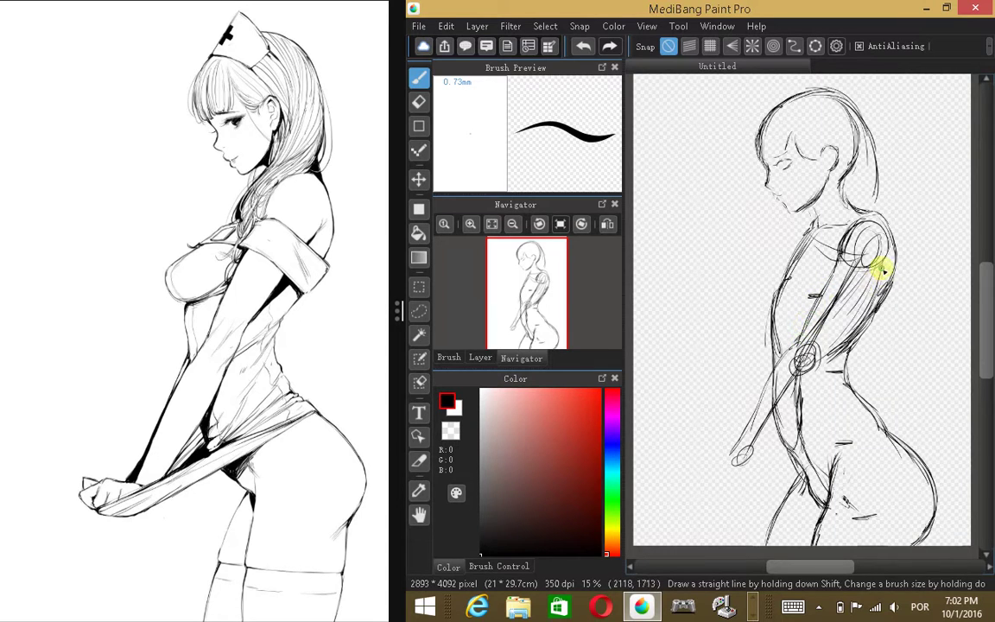
# Step: Sketch the rear edge of the arm from the back of the shoulder past the elbow and along the forearm
pyautogui.moveTo(886, 273); pyautogui.dragTo(832, 347)
pyautogui.moveTo(867, 296); pyautogui.dragTo(827, 348)
pyautogui.moveTo(842, 328); pyautogui.dragTo(822, 363)
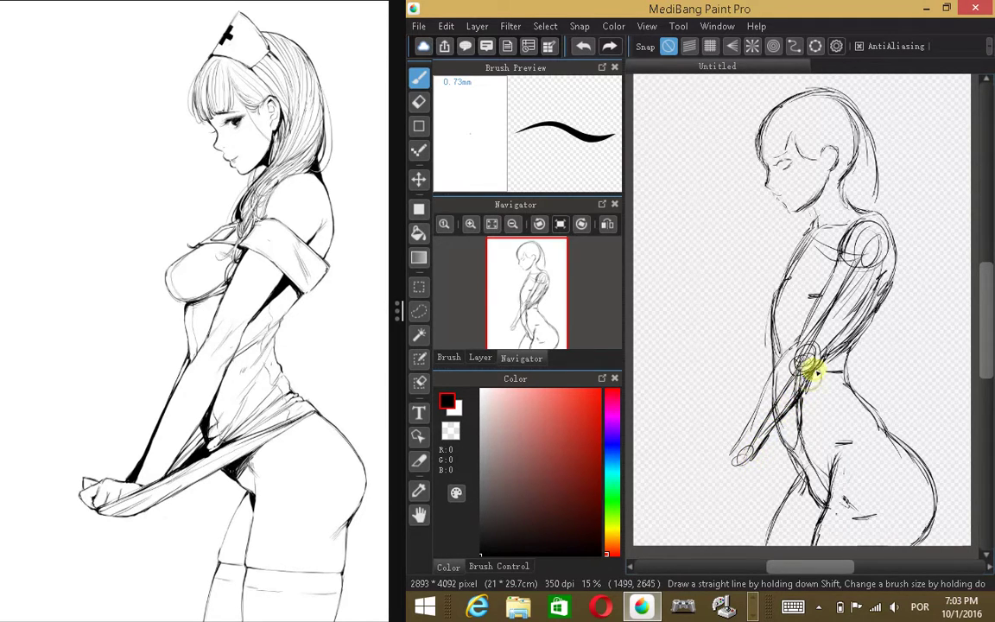
# Step: Erase some construction strokes around the elbow and enlarge the eraser size to 82 (6.00 mm)
pyautogui.press('e')
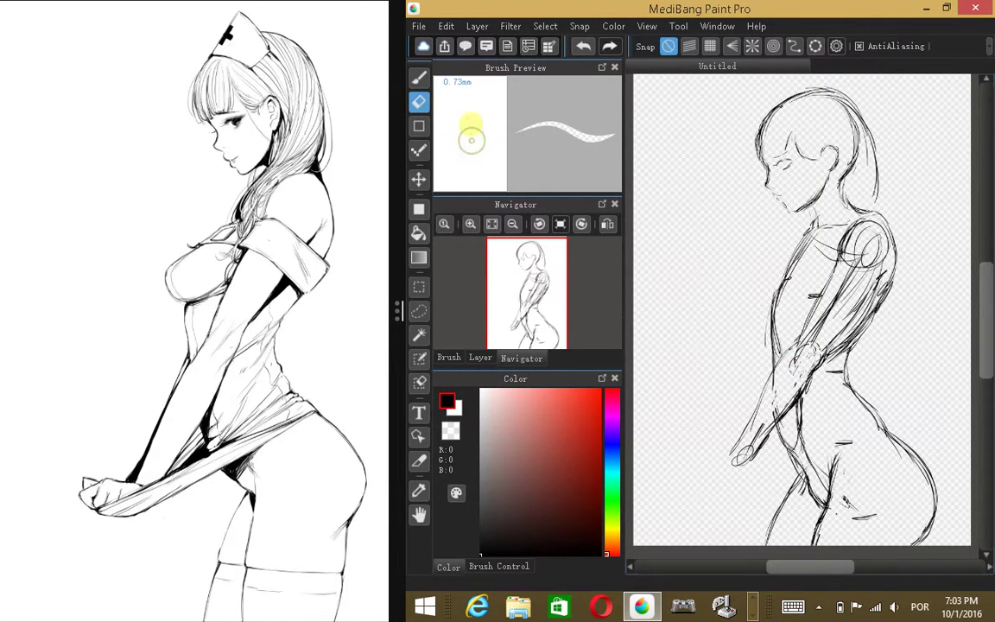
pyautogui.moveTo(537, 68)
pyautogui.mouseDown()
pyautogui.moveTo(722, 127)
pyautogui.moveTo(566, 97)
pyautogui.moveTo(578, 101)
pyautogui.mouseUp()
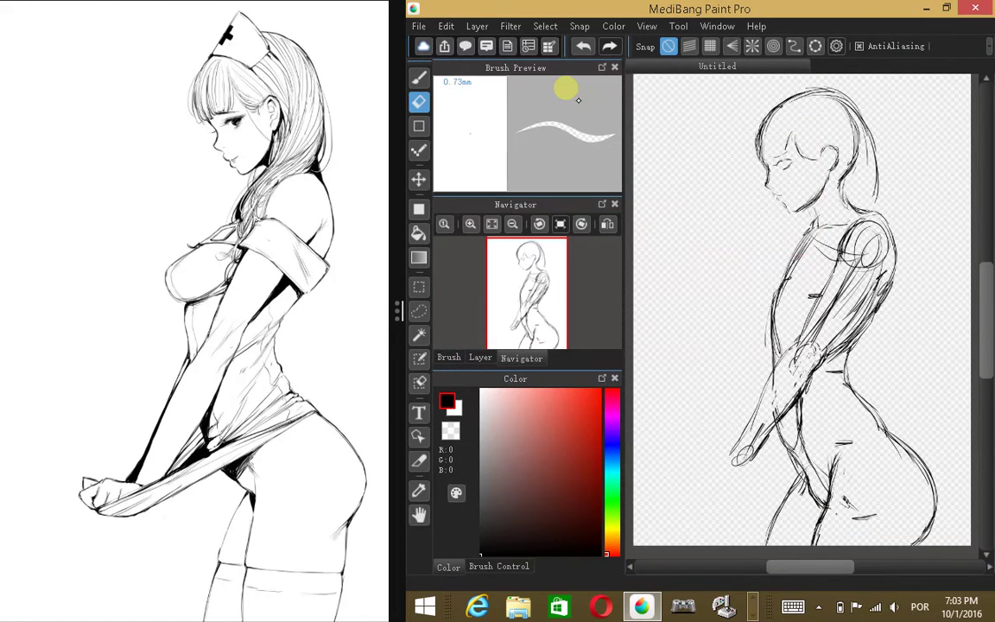
pyautogui.moveTo(544, 380)
pyautogui.mouseDown()
pyautogui.moveTo(613, 311)
pyautogui.moveTo(760, 235)
pyautogui.mouseUp()
pyautogui.moveTo(523, 401)
pyautogui.mouseDown()
pyautogui.moveTo(567, 399)
pyautogui.moveTo(559, 393)
pyautogui.mouseUp()
pyautogui.moveTo(750, 229)
pyautogui.mouseDown()
pyautogui.moveTo(626, 331)
pyautogui.moveTo(504, 460)
pyautogui.moveTo(523, 423)
pyautogui.mouseUp()
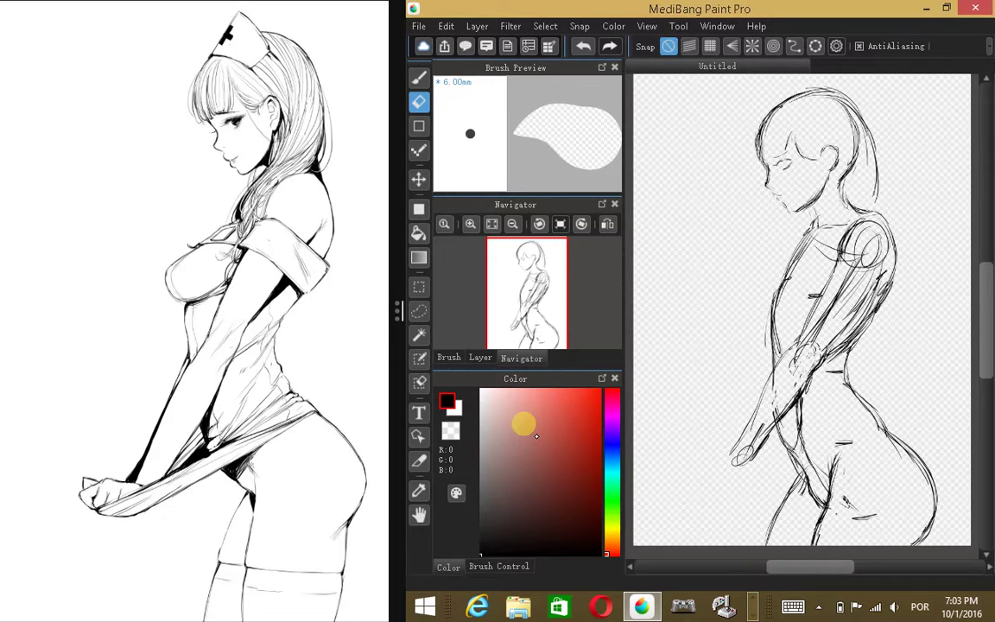
pyautogui.click(481, 356)
pyautogui.click(448, 356)
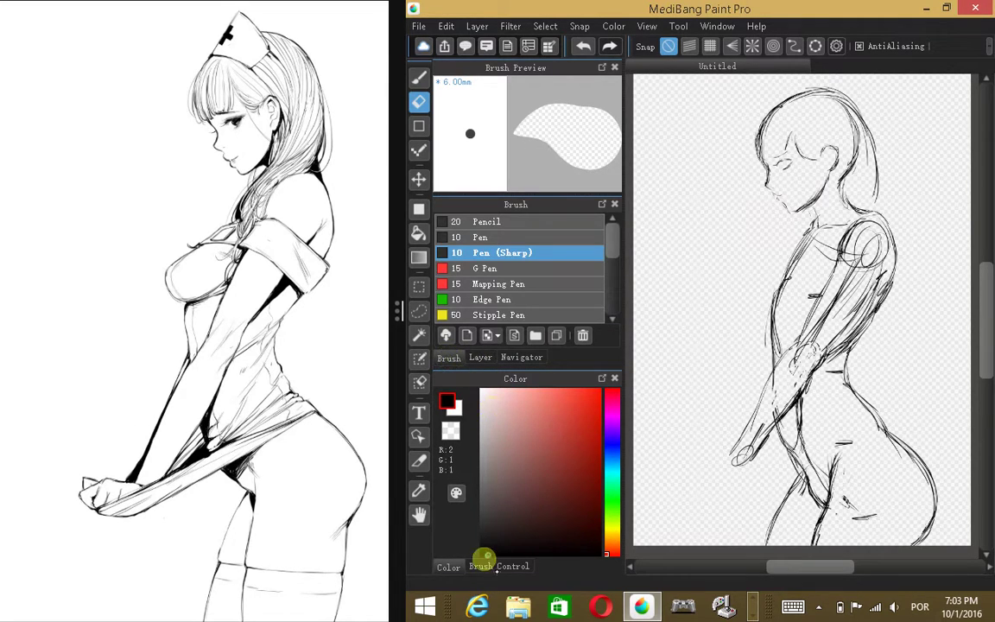
pyautogui.click(500, 566)
# Step: Erase the construction lines and joint ovals inside the arm, undoing one misplaced pass
pyautogui.moveTo(808, 377)
pyautogui.mouseDown()
pyautogui.moveTo(781, 394)
pyautogui.moveTo(872, 256)
pyautogui.moveTo(823, 320)
pyautogui.moveTo(843, 278)
pyautogui.moveTo(875, 253)
pyautogui.moveTo(844, 321)
pyautogui.moveTo(824, 334)
pyautogui.moveTo(836, 313)
pyautogui.moveTo(765, 425)
pyautogui.moveTo(780, 373)
pyautogui.moveTo(800, 360)
pyautogui.moveTo(787, 392)
pyautogui.moveTo(811, 356)
pyautogui.moveTo(771, 418)
pyautogui.moveTo(804, 373)
pyautogui.moveTo(793, 330)
pyautogui.mouseUp()
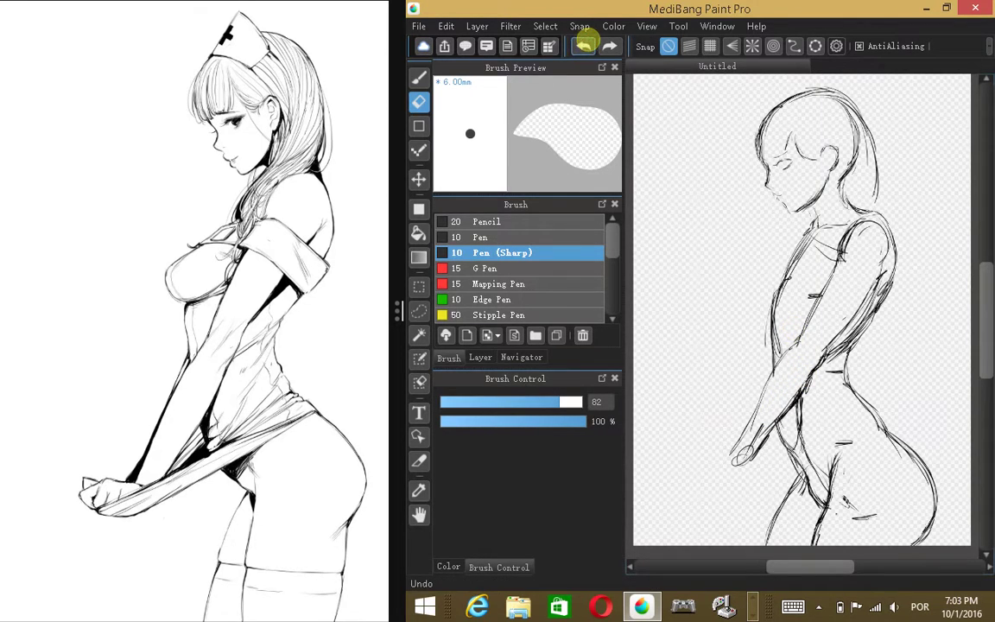
pyautogui.click(584, 45)
pyautogui.moveTo(775, 401)
pyautogui.mouseDown()
pyautogui.moveTo(804, 374)
pyautogui.moveTo(750, 435)
pyautogui.moveTo(813, 362)
pyautogui.moveTo(806, 369)
pyautogui.mouseUp()
# Step: Redraw the upper arm's front edge from the armpit to the elbow with the 0.73 mm brush
pyautogui.click(418, 76)
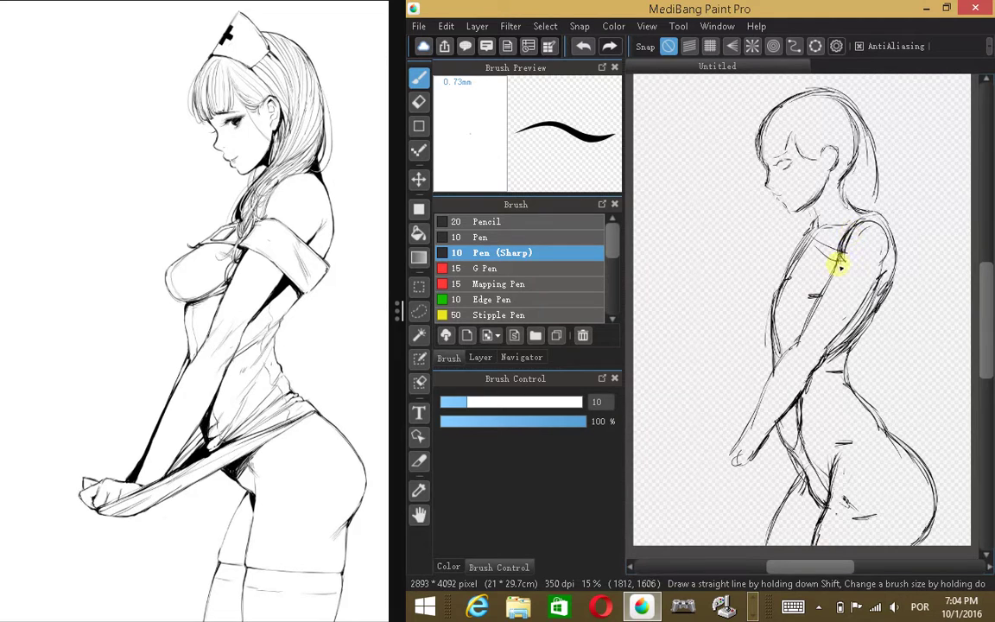
pyautogui.moveTo(841, 263); pyautogui.dragTo(809, 326)
pyautogui.moveTo(830, 285); pyautogui.dragTo(803, 335)
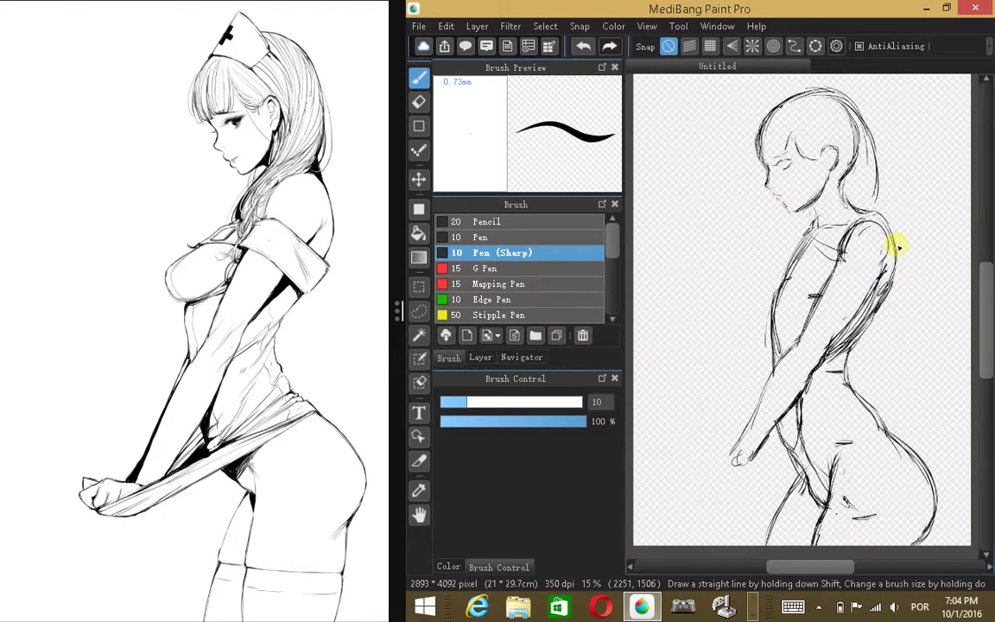
# Step: Reinforce the back of the shoulder with short strokes, and erase the surplus lines along its outer edge
pyautogui.moveTo(885, 214); pyautogui.dragTo(891, 224)
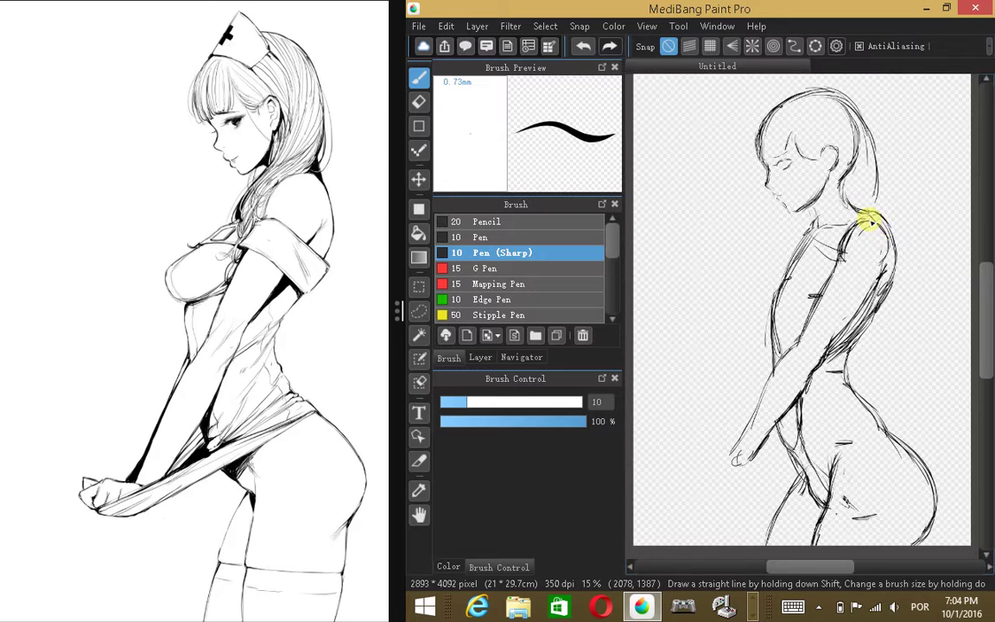
pyautogui.moveTo(877, 218)
pyautogui.mouseDown()
pyautogui.moveTo(885, 262)
pyautogui.moveTo(899, 258)
pyautogui.moveTo(888, 288)
pyautogui.mouseUp()
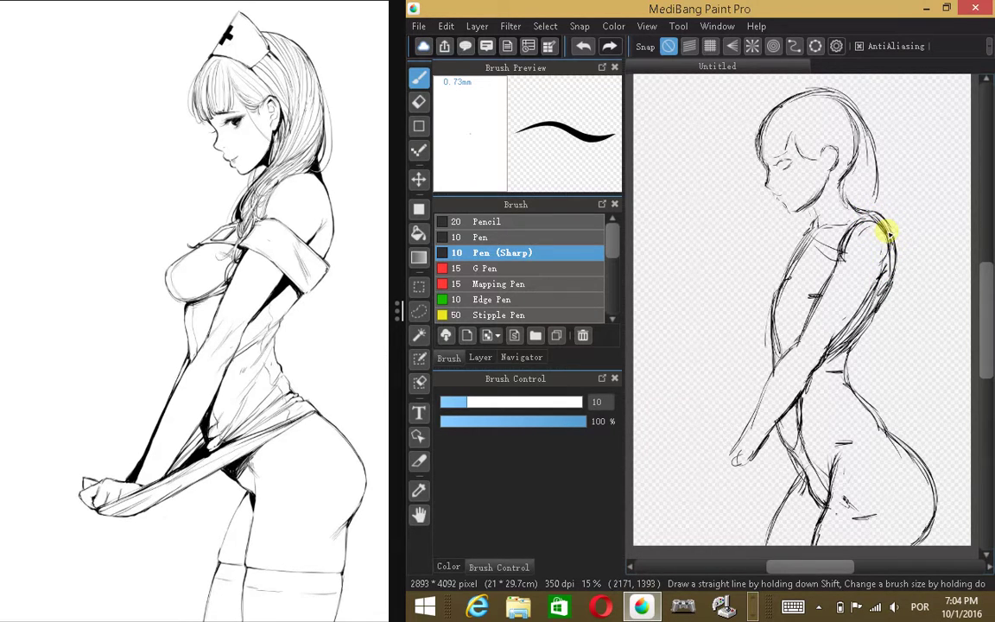
pyautogui.click(419, 101)
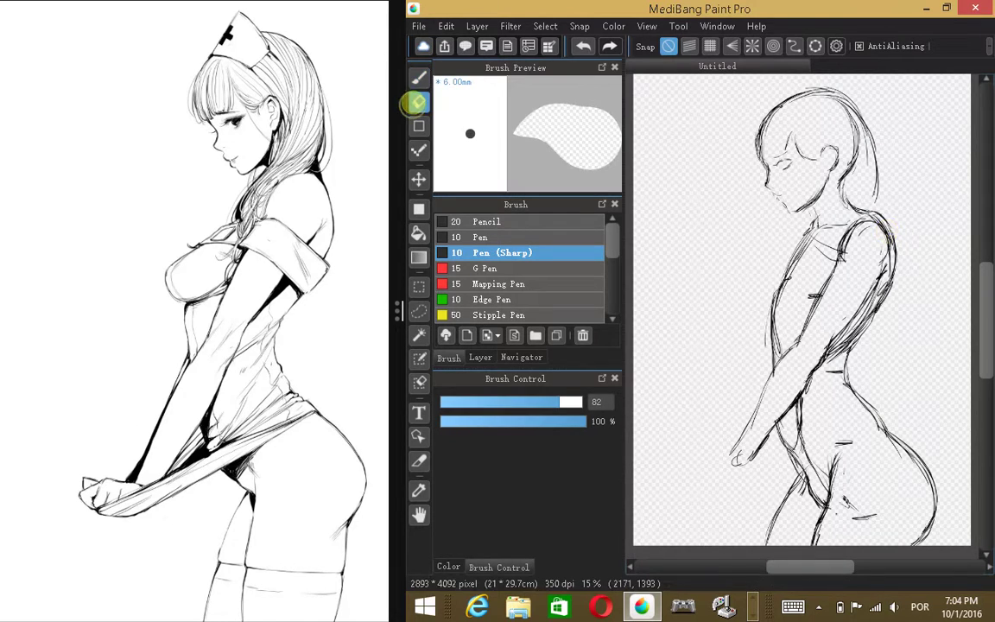
pyautogui.moveTo(887, 220)
pyautogui.mouseDown()
pyautogui.moveTo(903, 269)
pyautogui.moveTo(897, 229)
pyautogui.moveTo(892, 292)
pyautogui.mouseUp()
pyautogui.moveTo(904, 243); pyautogui.dragTo(892, 268)
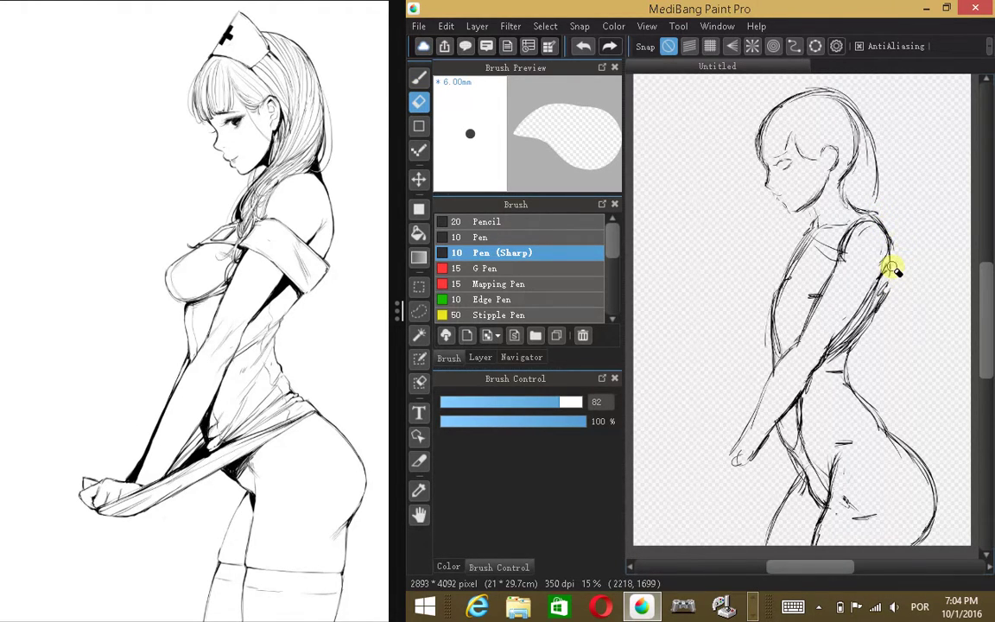
# Step: Redraw the rear shoulder line with the 0.73 mm brush, and erase the old back contour between shoulder and waist
pyautogui.click(419, 76)
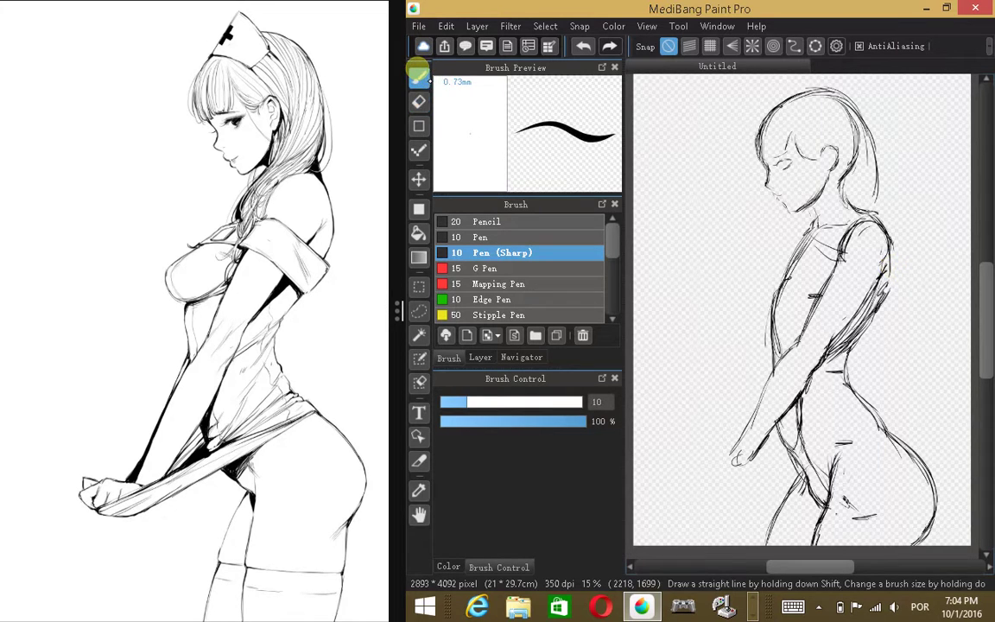
pyautogui.moveTo(882, 224)
pyautogui.mouseDown()
pyautogui.moveTo(887, 278)
pyautogui.moveTo(897, 258)
pyautogui.moveTo(877, 303)
pyautogui.mouseUp()
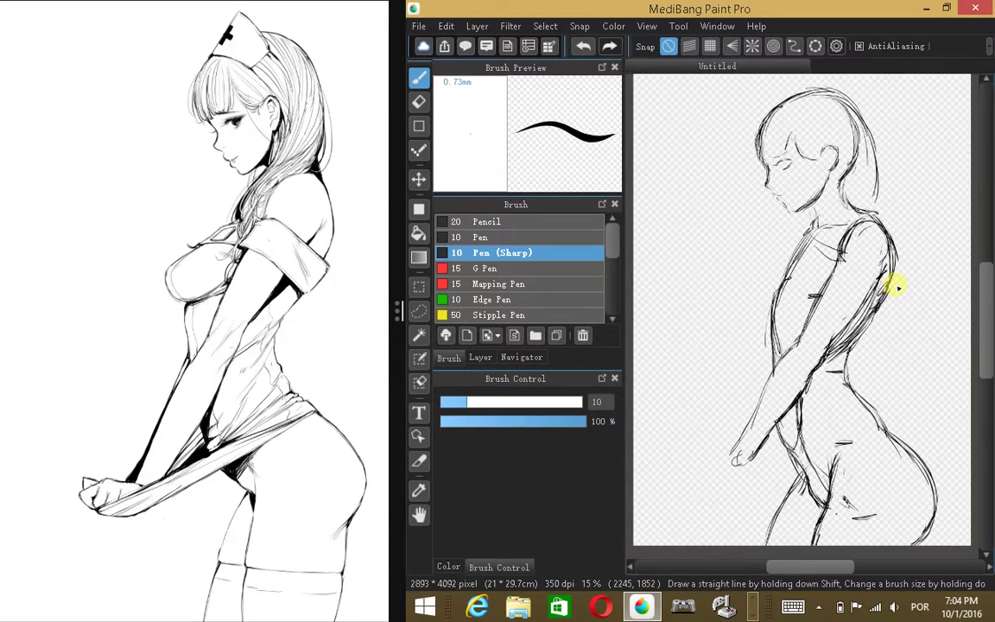
pyautogui.click(418, 100)
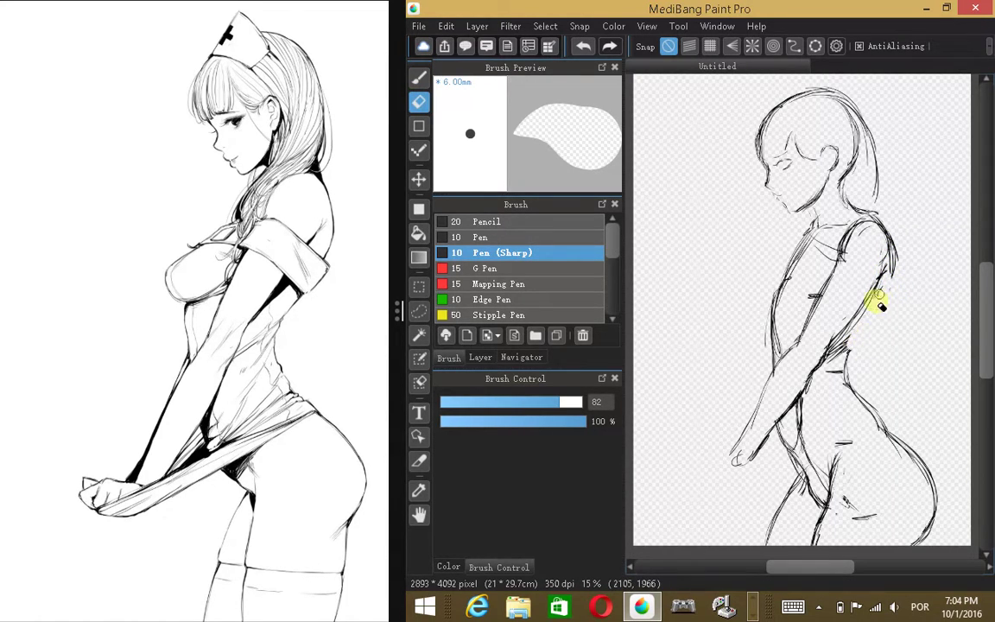
# Step: Sketch a new back contour curving from the rear of the shoulder down to the waist
pyautogui.click(418, 78)
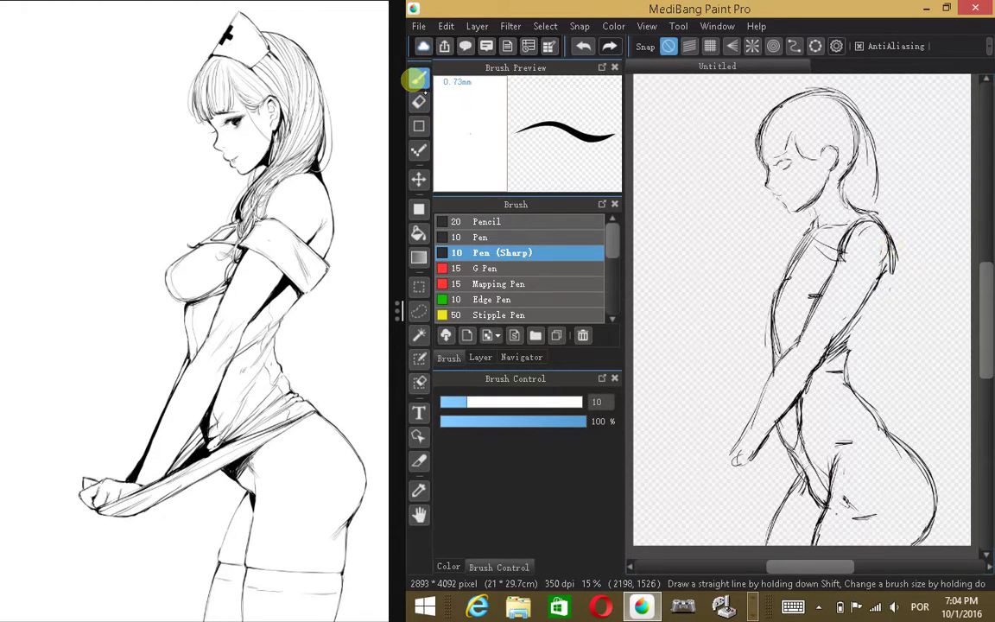
pyautogui.moveTo(889, 231); pyautogui.dragTo(895, 283)
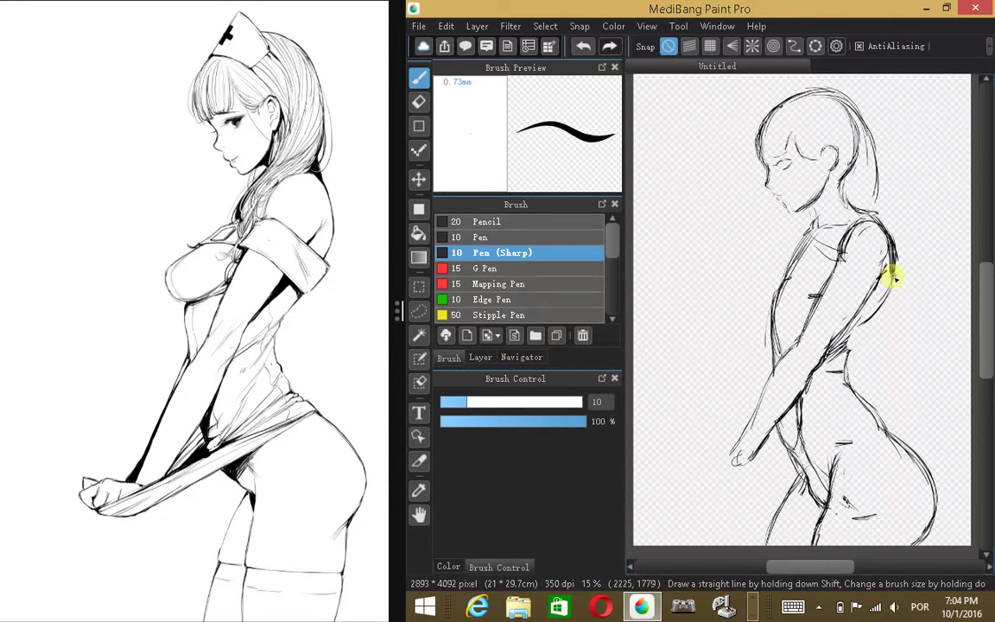
pyautogui.moveTo(883, 305); pyautogui.dragTo(844, 346)
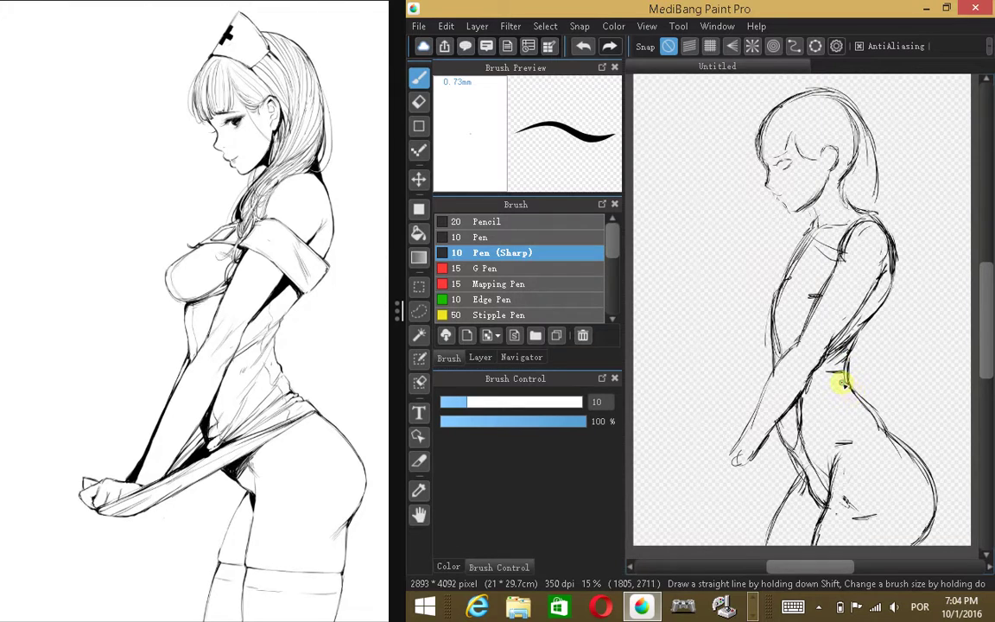
# Step: Strengthen the line from the waist over the hip, and erase its excess strokes along the lower back
pyautogui.moveTo(847, 388)
pyautogui.mouseDown()
pyautogui.moveTo(915, 453)
pyautogui.moveTo(879, 429)
pyautogui.moveTo(926, 472)
pyautogui.mouseUp()
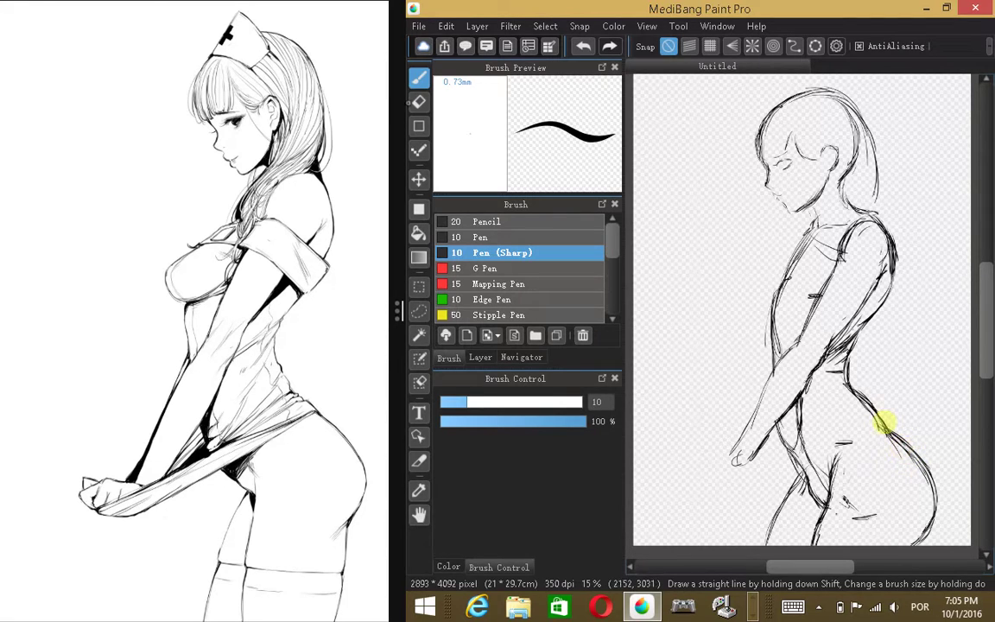
pyautogui.press('e')
pyautogui.moveTo(867, 419); pyautogui.dragTo(846, 388)
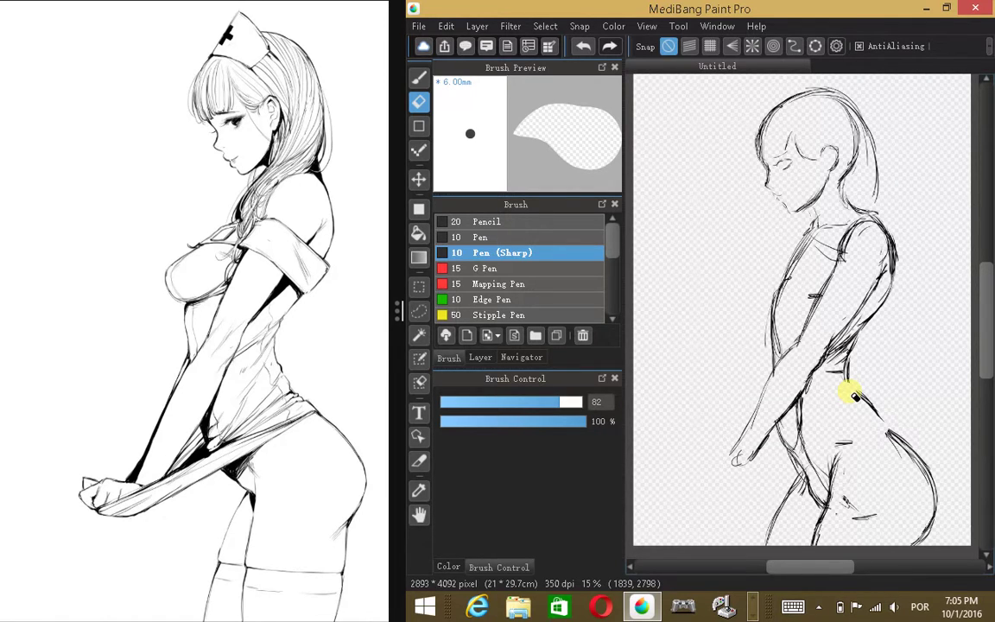
# Step: Redraw the waist and lower-back line with the 0.73 mm brush, joining it to the rear curve of the hip
pyautogui.click(418, 78)
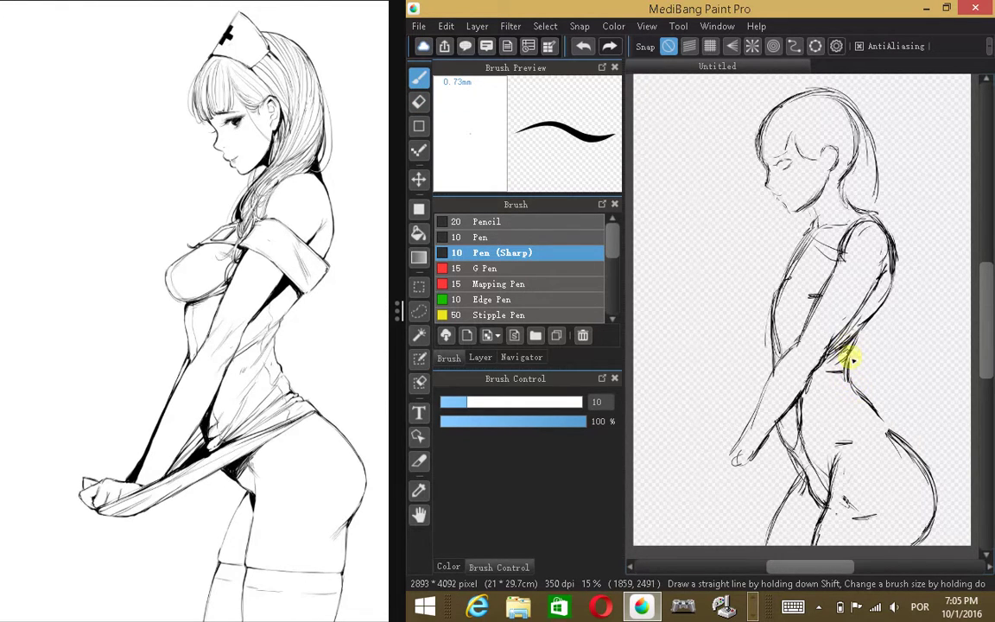
pyautogui.scroll(3, 842, 348)
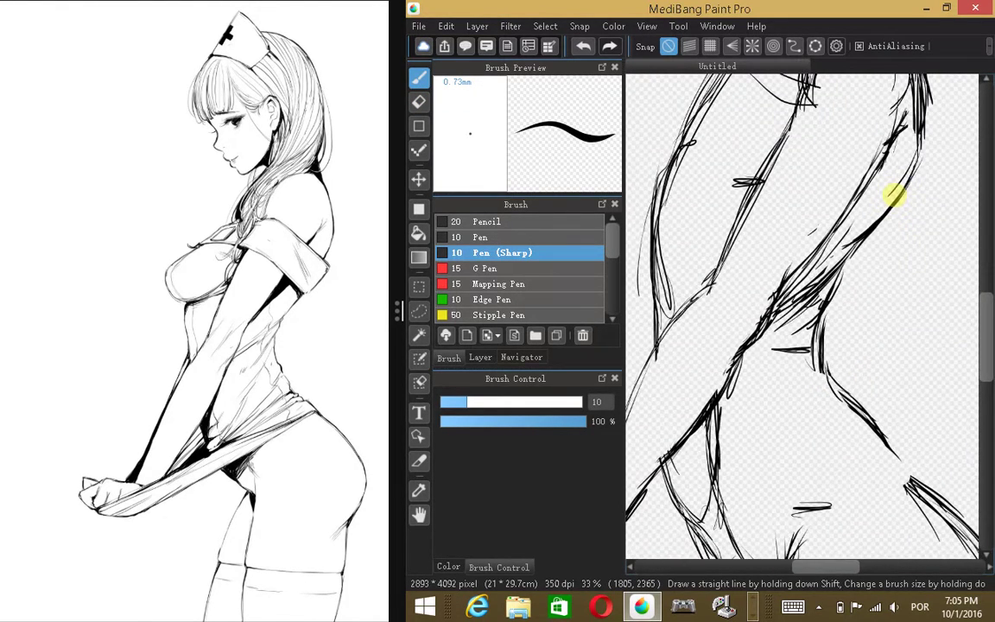
pyautogui.click(818, 608)
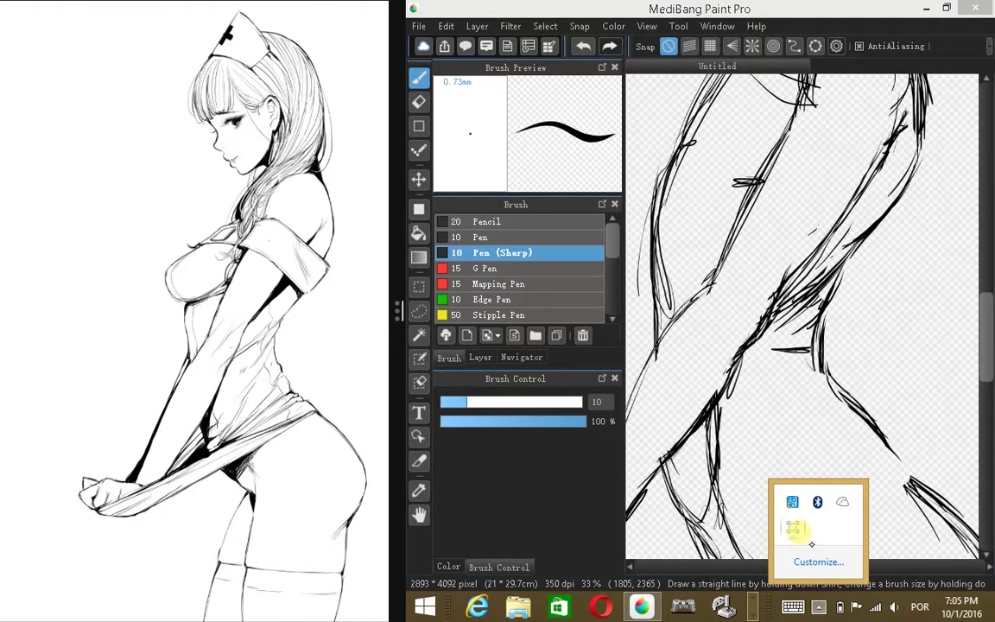
pyautogui.click(883, 349)
pyautogui.moveTo(838, 275)
pyautogui.mouseDown()
pyautogui.moveTo(805, 337)
pyautogui.moveTo(823, 318)
pyautogui.moveTo(822, 361)
pyautogui.moveTo(826, 331)
pyautogui.moveTo(818, 352)
pyautogui.moveTo(834, 383)
pyautogui.moveTo(819, 377)
pyautogui.moveTo(867, 414)
pyautogui.moveTo(816, 371)
pyautogui.moveTo(856, 402)
pyautogui.moveTo(841, 389)
pyautogui.moveTo(890, 452)
pyautogui.moveTo(834, 386)
pyautogui.moveTo(893, 458)
pyautogui.mouseUp()
pyautogui.moveTo(868, 216); pyautogui.dragTo(844, 183)
pyautogui.scroll(-1, 833, 200)
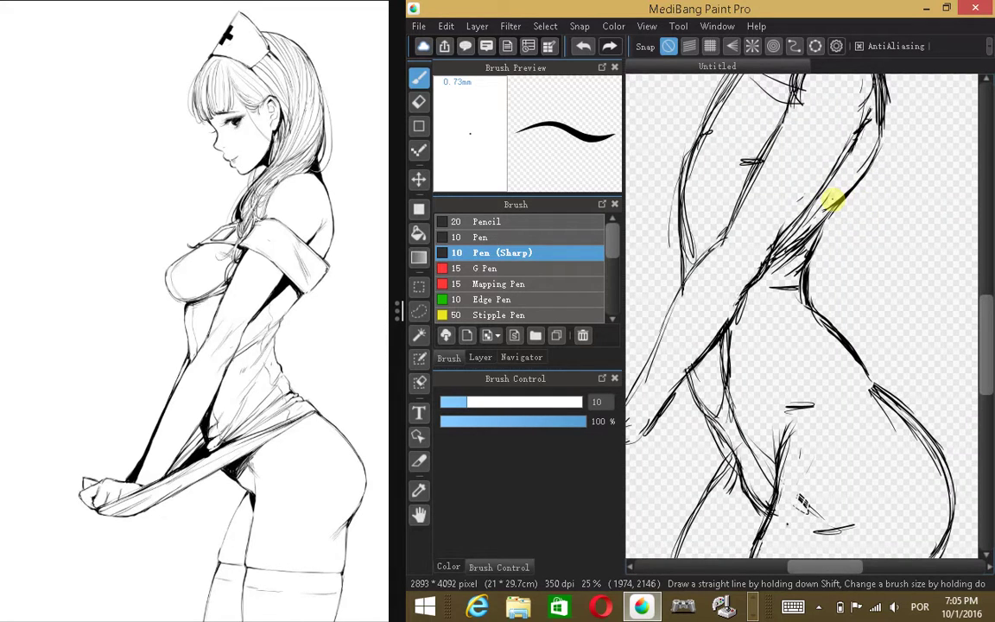
pyautogui.moveTo(869, 373)
pyautogui.mouseDown()
pyautogui.moveTo(905, 404)
pyautogui.moveTo(874, 380)
pyautogui.moveTo(938, 458)
pyautogui.mouseUp()
pyautogui.moveTo(894, 403)
pyautogui.mouseDown()
pyautogui.moveTo(917, 417)
pyautogui.moveTo(939, 516)
pyautogui.mouseUp()
# Step: Sketch the forearm's front edge from the front of the torso down to the wrist
pyautogui.scroll(-2, 857, 196)
pyautogui.scroll(2, 889, 195)
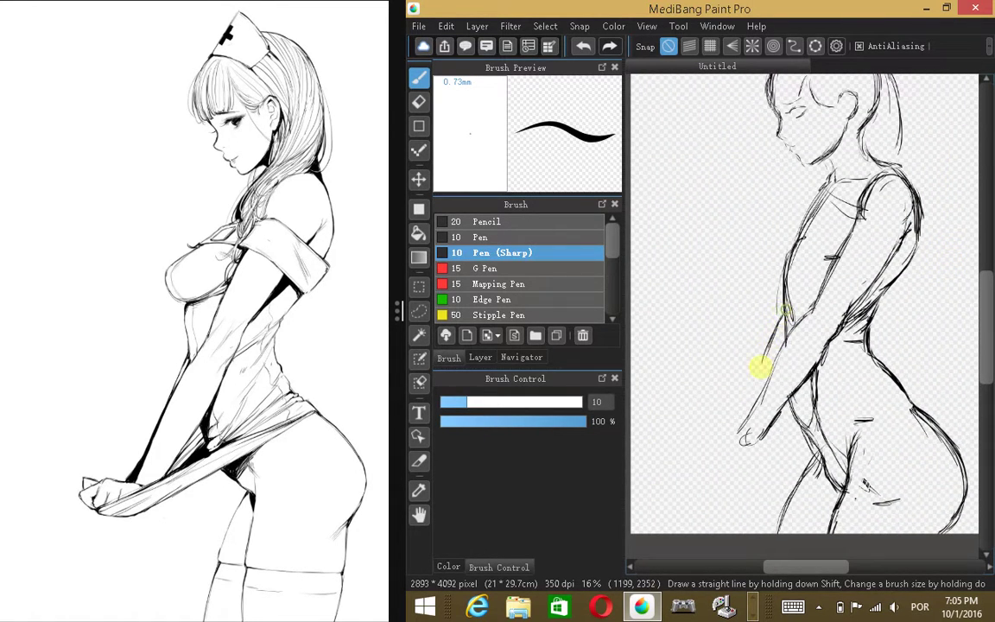
pyautogui.moveTo(770, 343); pyautogui.dragTo(736, 429)
pyautogui.moveTo(784, 304); pyautogui.dragTo(777, 328)
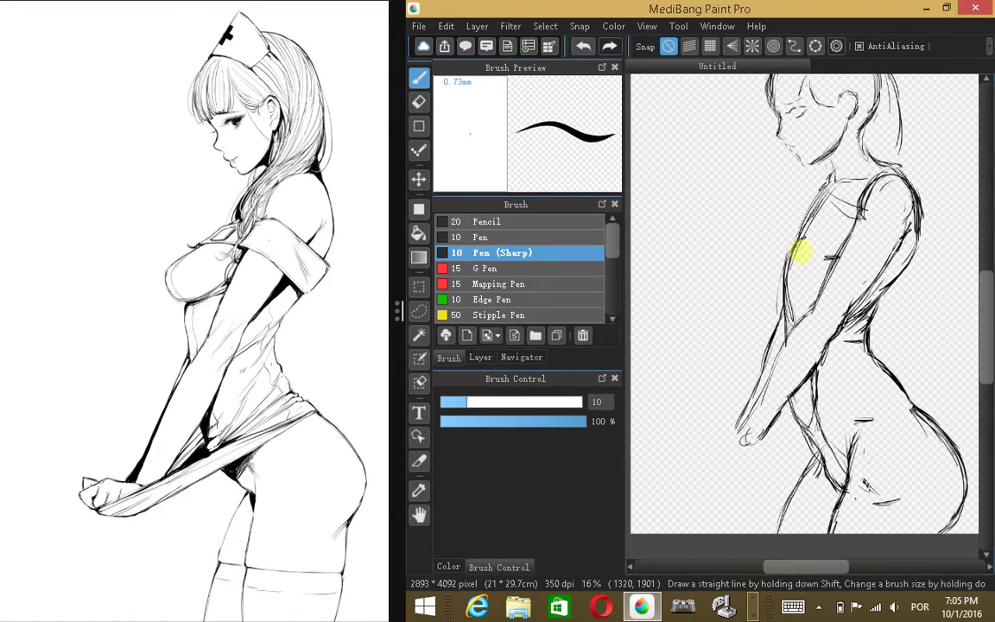
# Step: Sketch the closed hand with its curled fingers at the end of the forearm, undoing one misplaced stroke
pyautogui.moveTo(732, 431); pyautogui.dragTo(751, 451)
pyautogui.hotkey('ctrl', 'z')
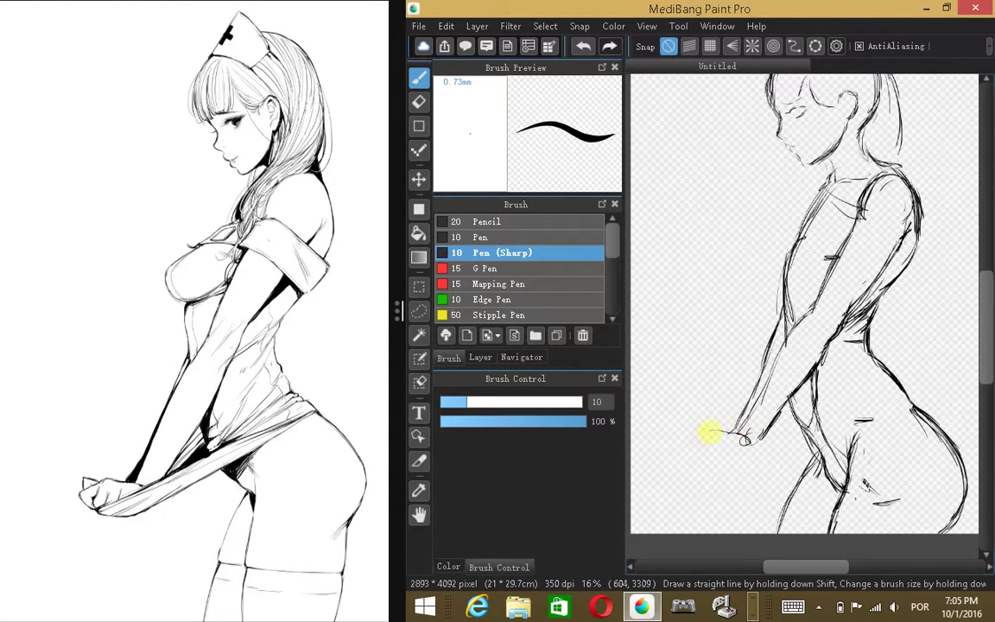
pyautogui.moveTo(690, 460); pyautogui.dragTo(705, 436)
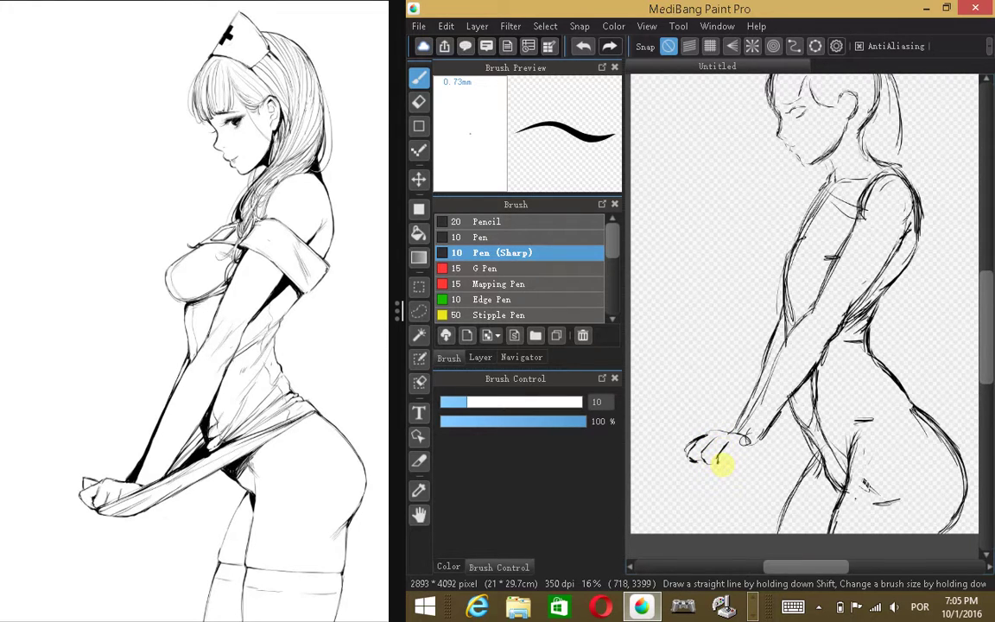
pyautogui.moveTo(722, 461)
pyautogui.mouseDown()
pyautogui.moveTo(802, 414)
pyautogui.moveTo(736, 453)
pyautogui.mouseUp()
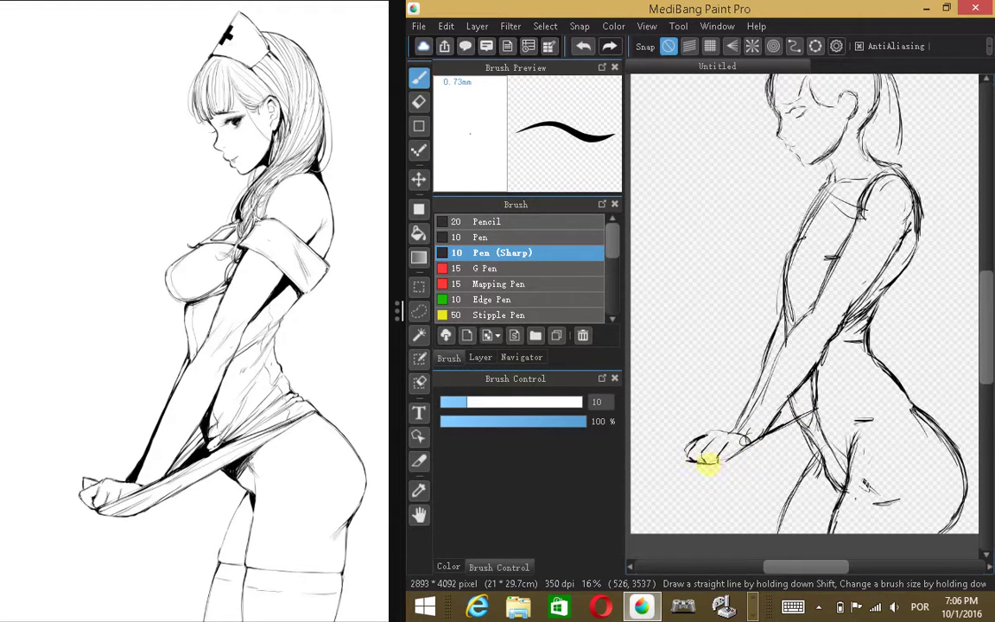